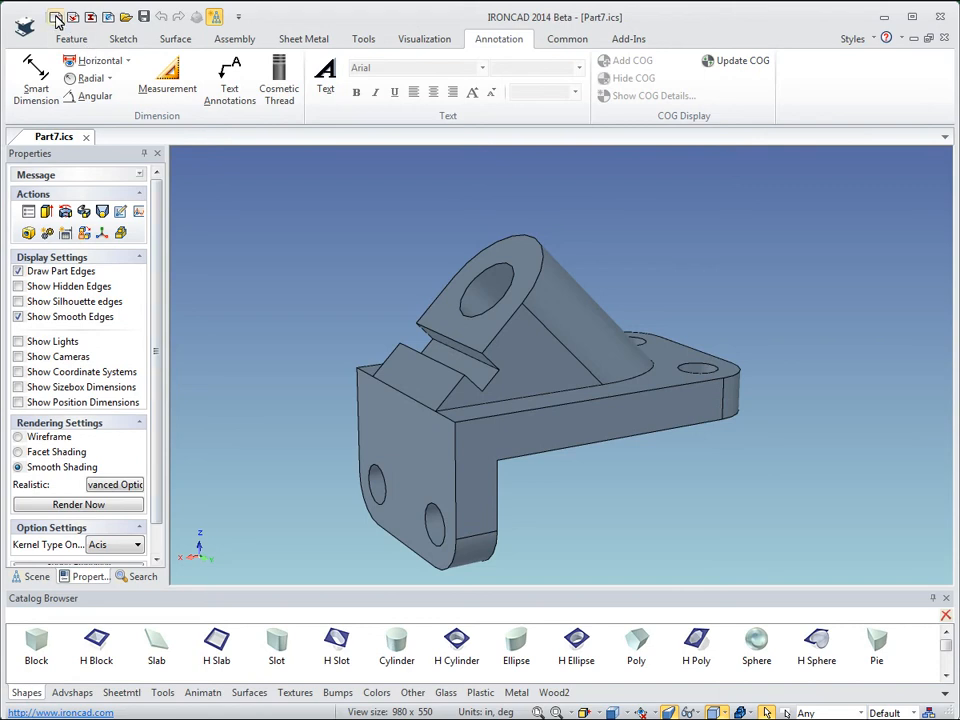
- Create a new drawing from the ANSI (English) C Size template
left_click(56, 18)
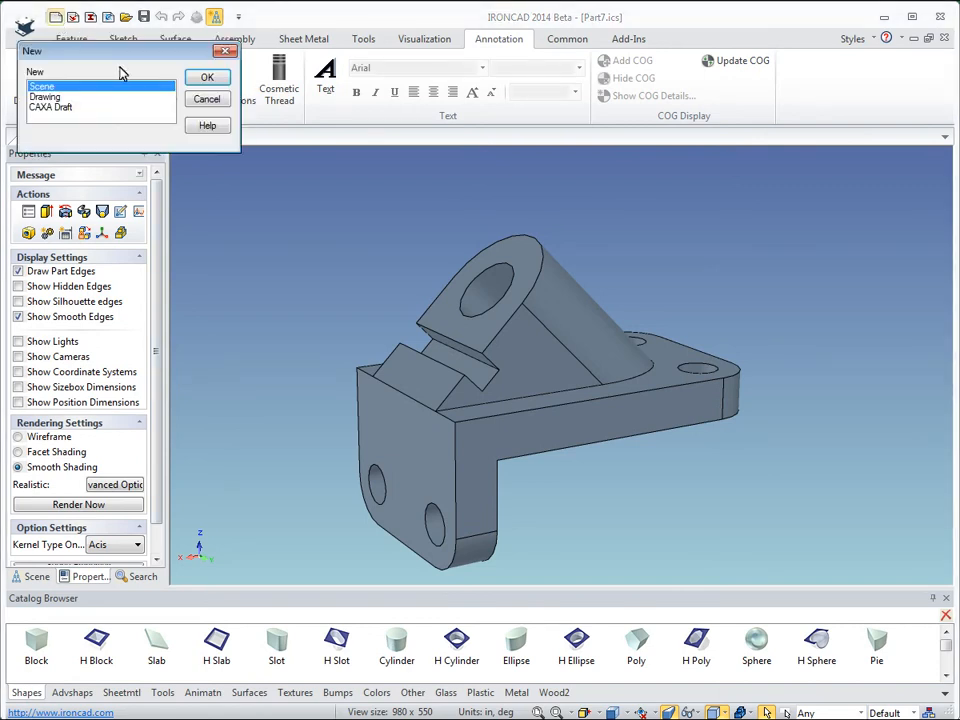
left_click(56, 97)
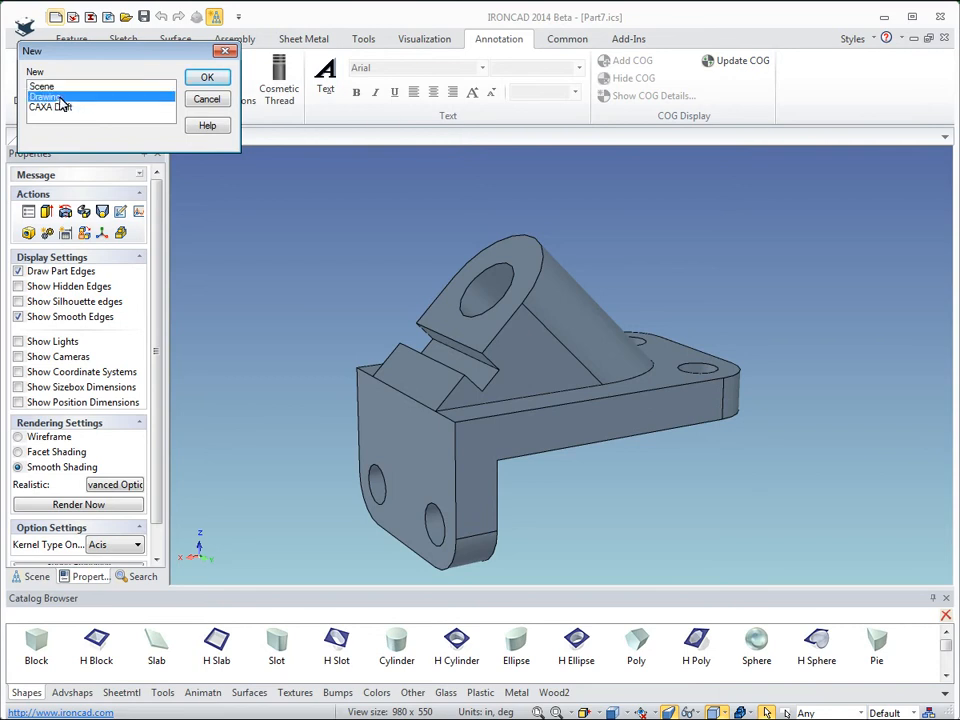
left_click(221, 81)
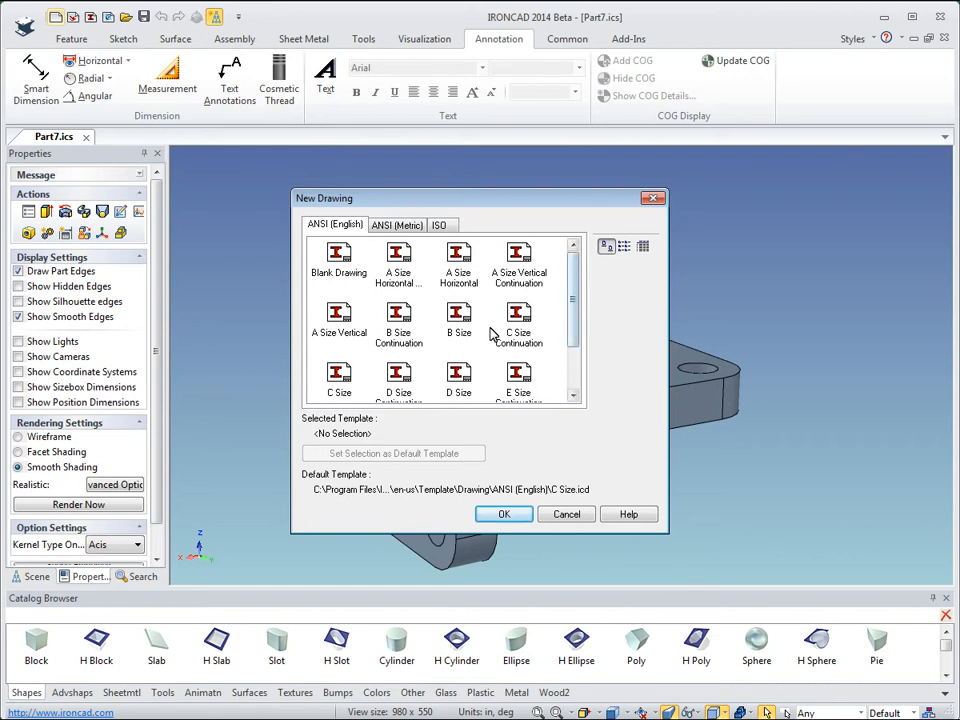
left_click(339, 380)
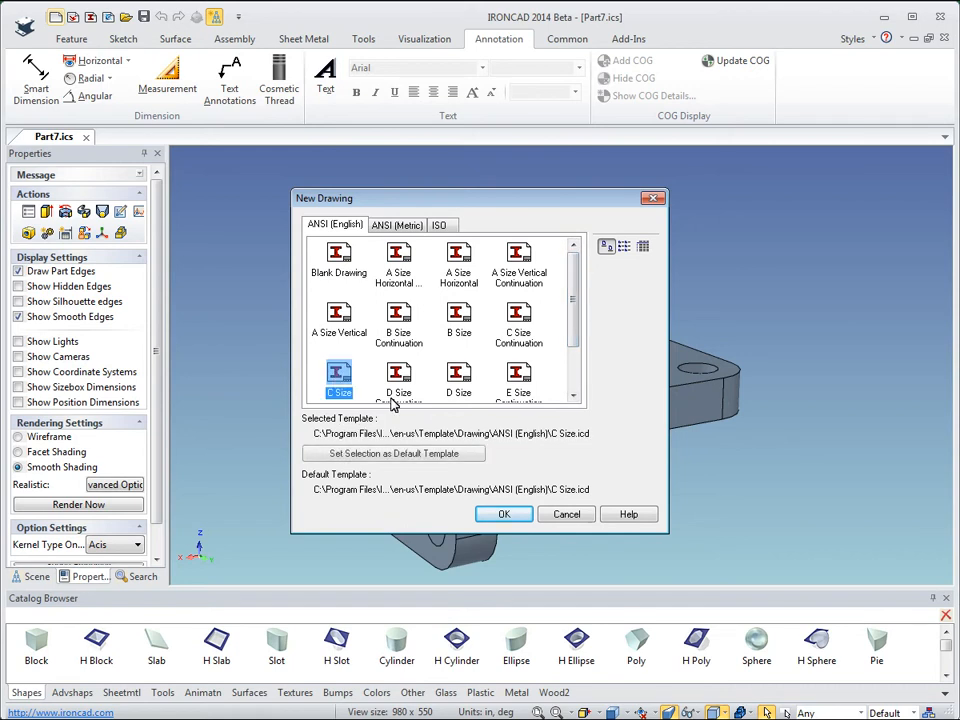
left_click(505, 514)
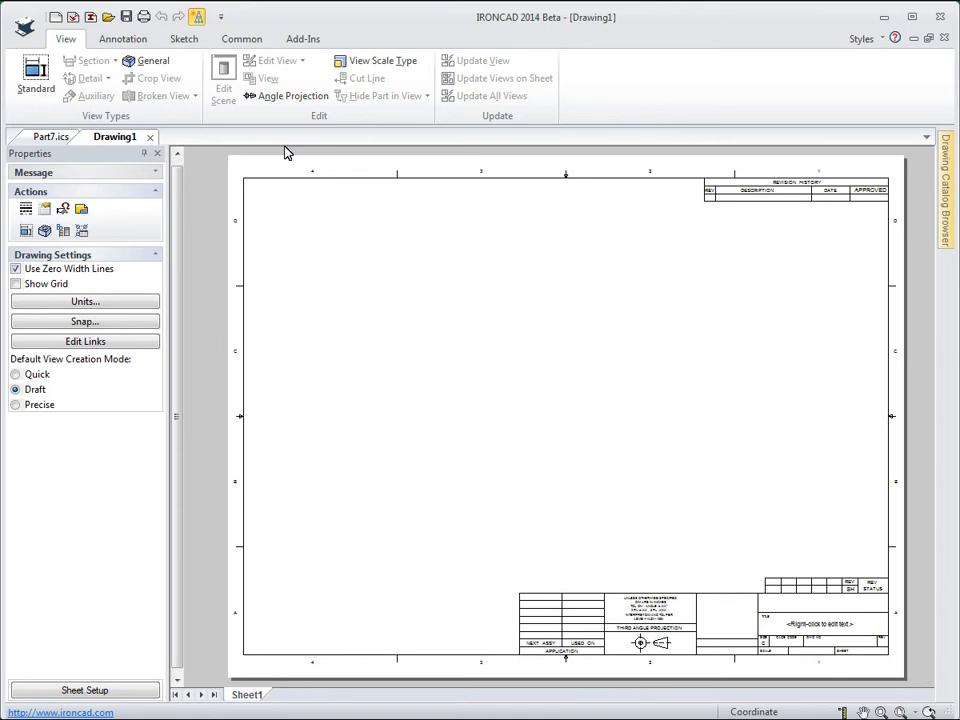
- Start creating standard views of Part7.ics and rotate the front view direction until the bracket's vertical leg is on the left
left_click(41, 70)
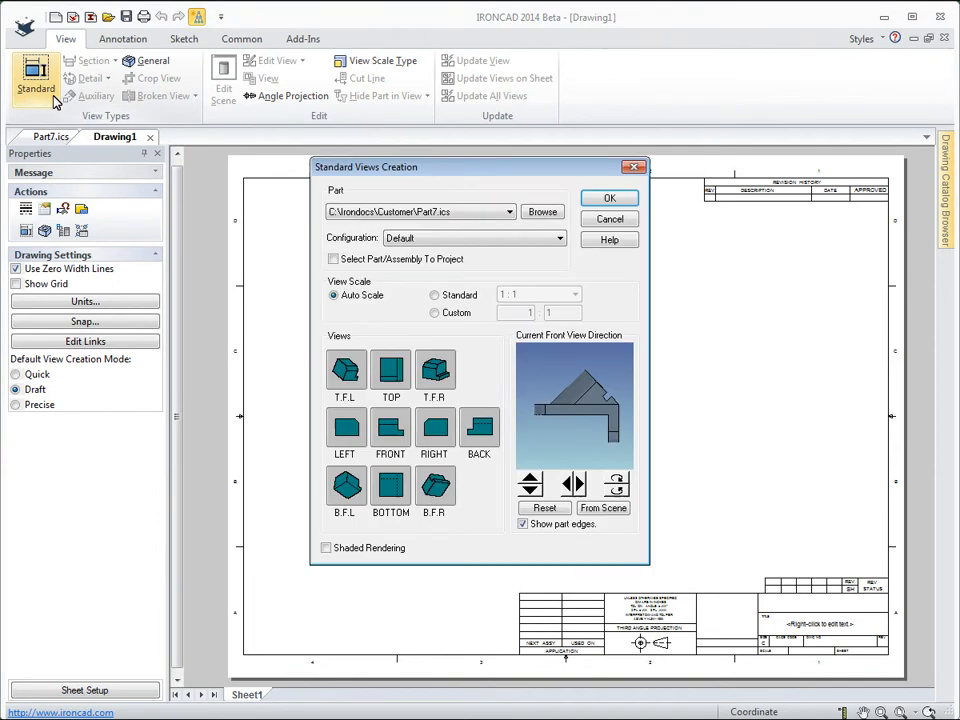
left_click(574, 485)
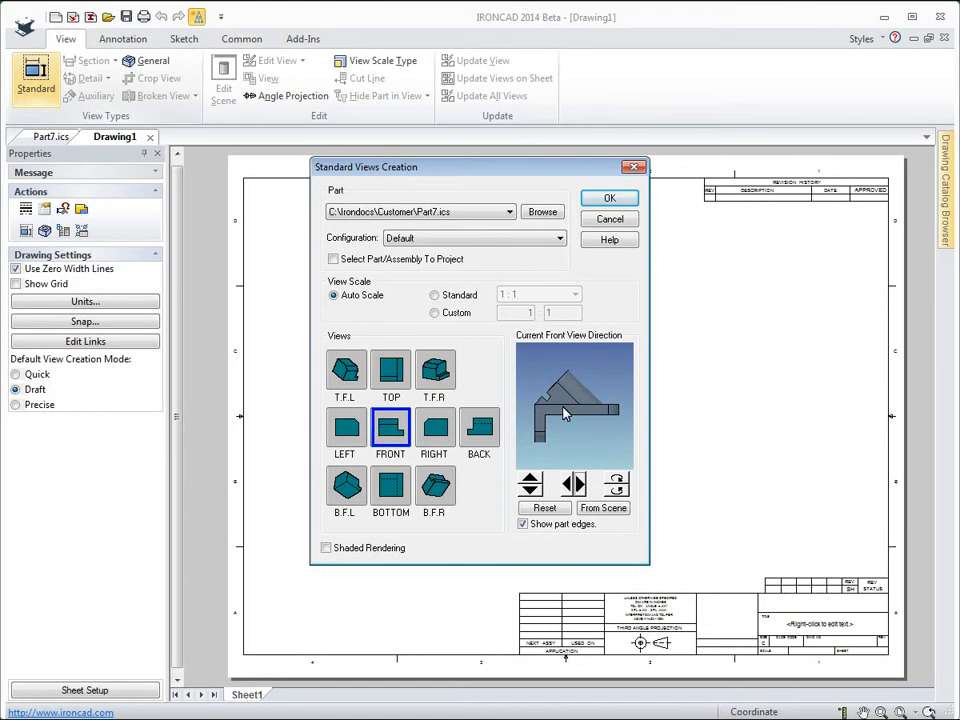
left_click(578, 486)
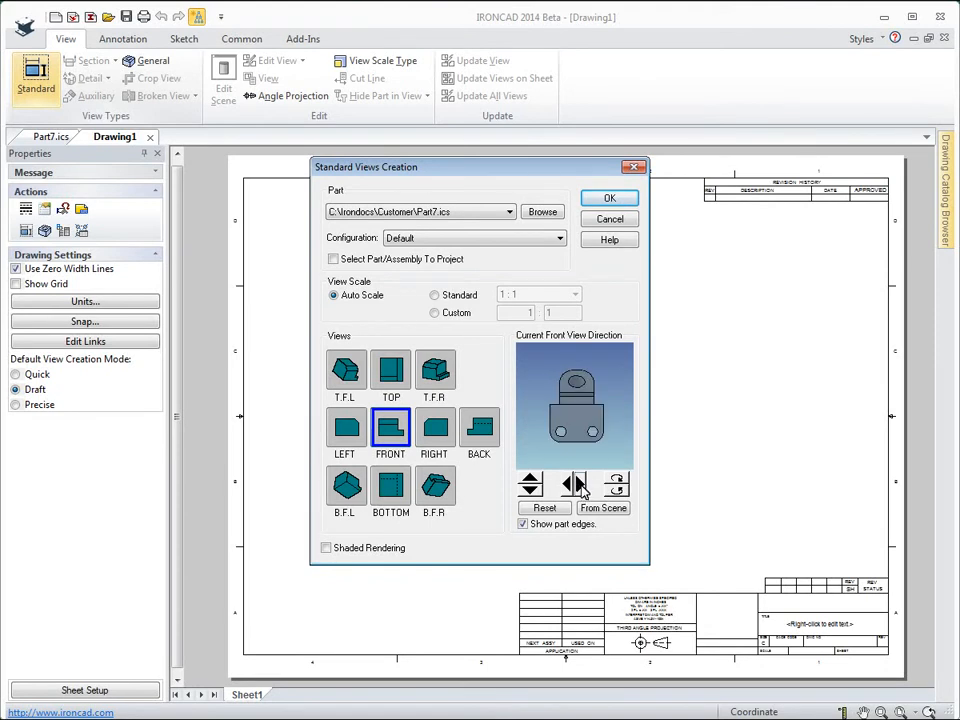
left_click(566, 486)
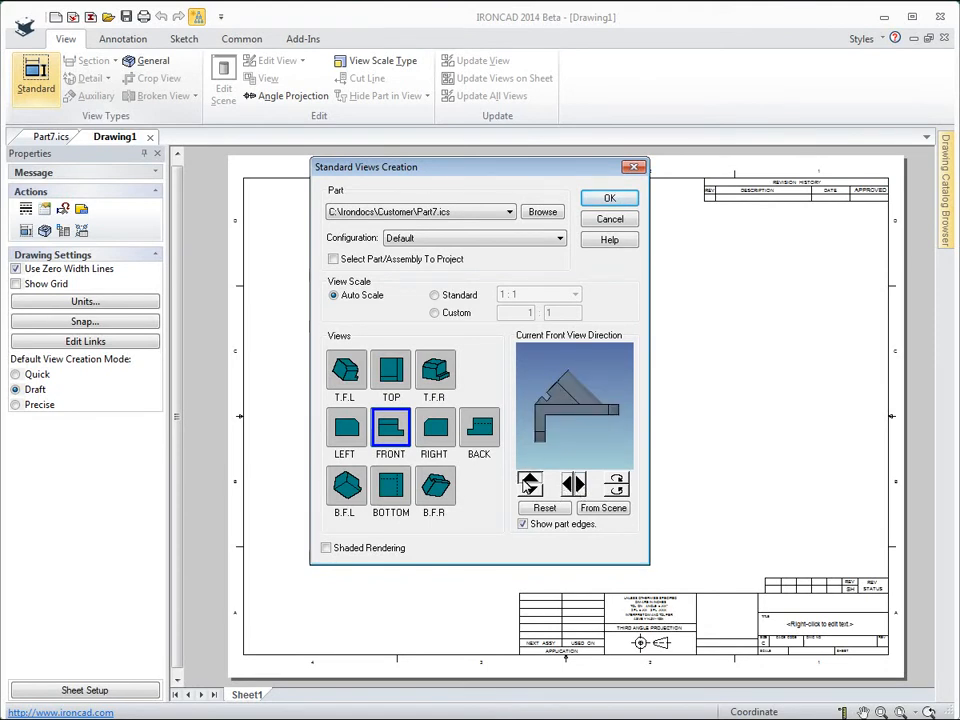
left_click(535, 490)
left_click(531, 494)
- Add the RIGHT, TOP and T.F.R views to the selected FRONT view and place all four on the sheet
left_click(433, 427)
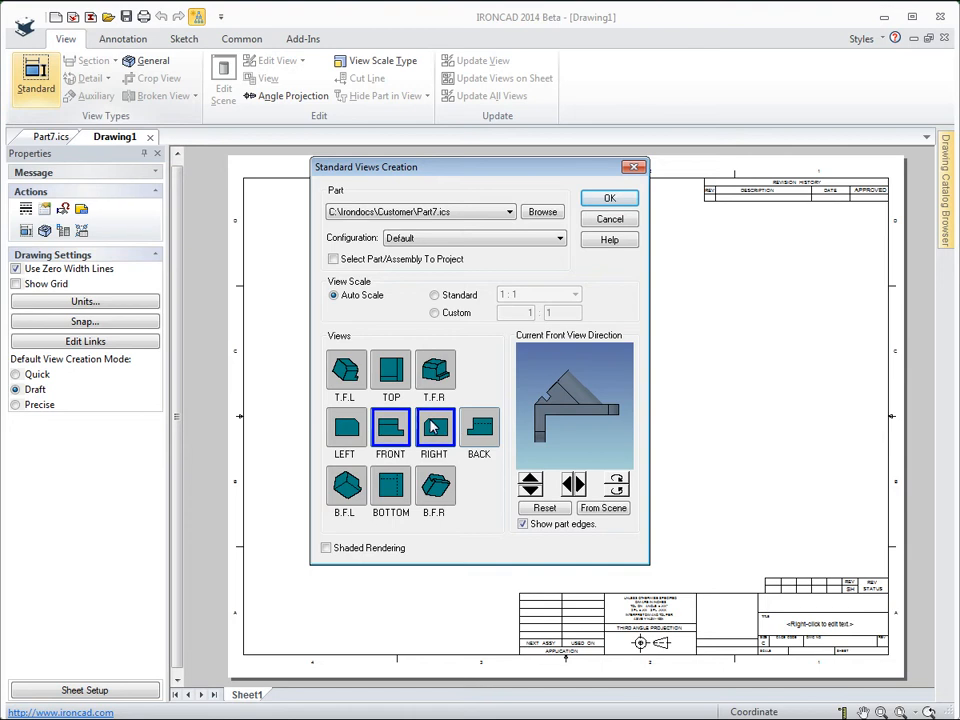
left_click(394, 376)
left_click(438, 374)
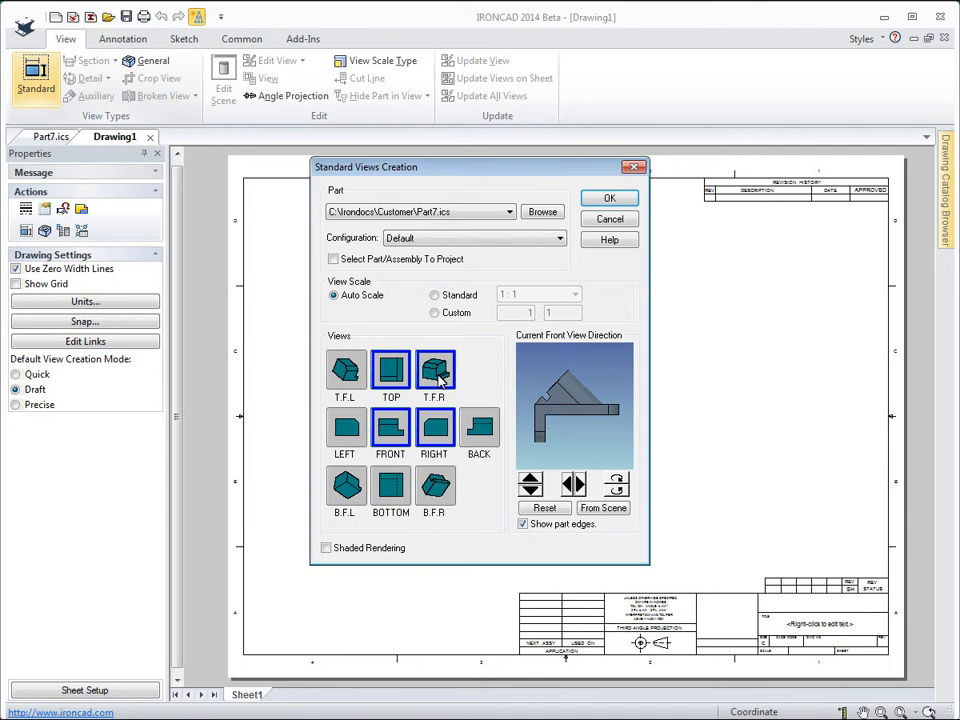
left_click(612, 198)
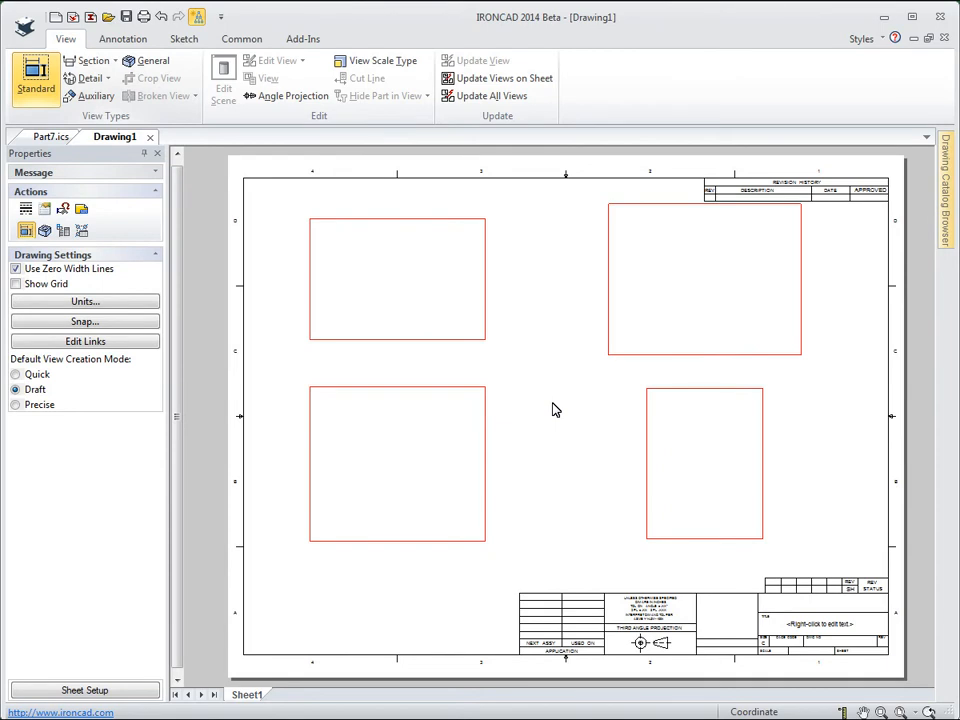
left_click(552, 410)
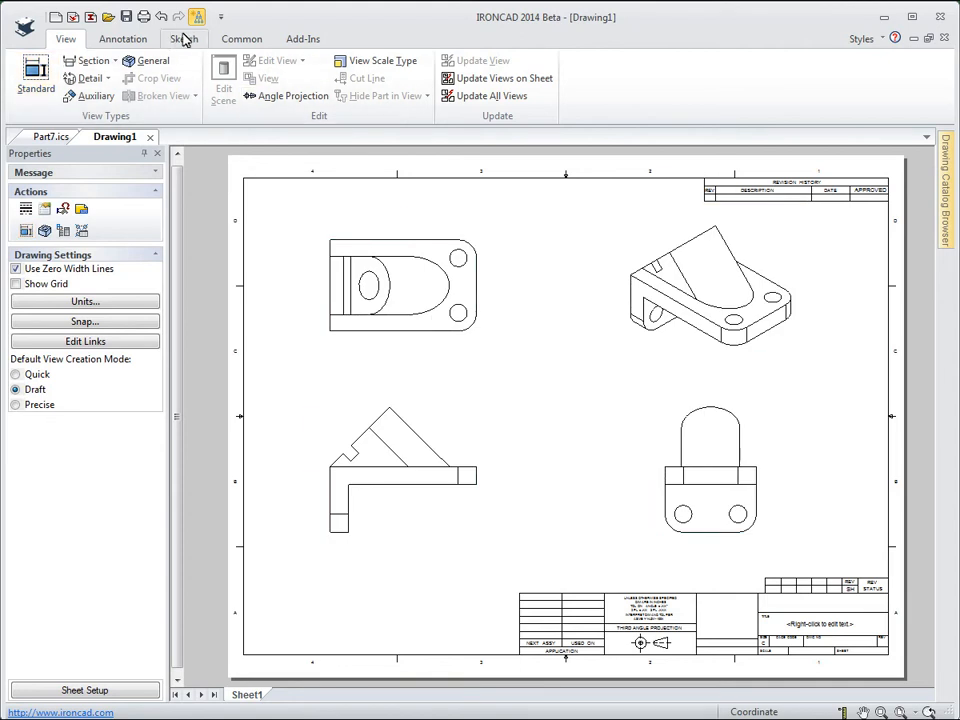
- Add center marks to the two holes in the top view and the two holes in the right view
left_click(127, 37)
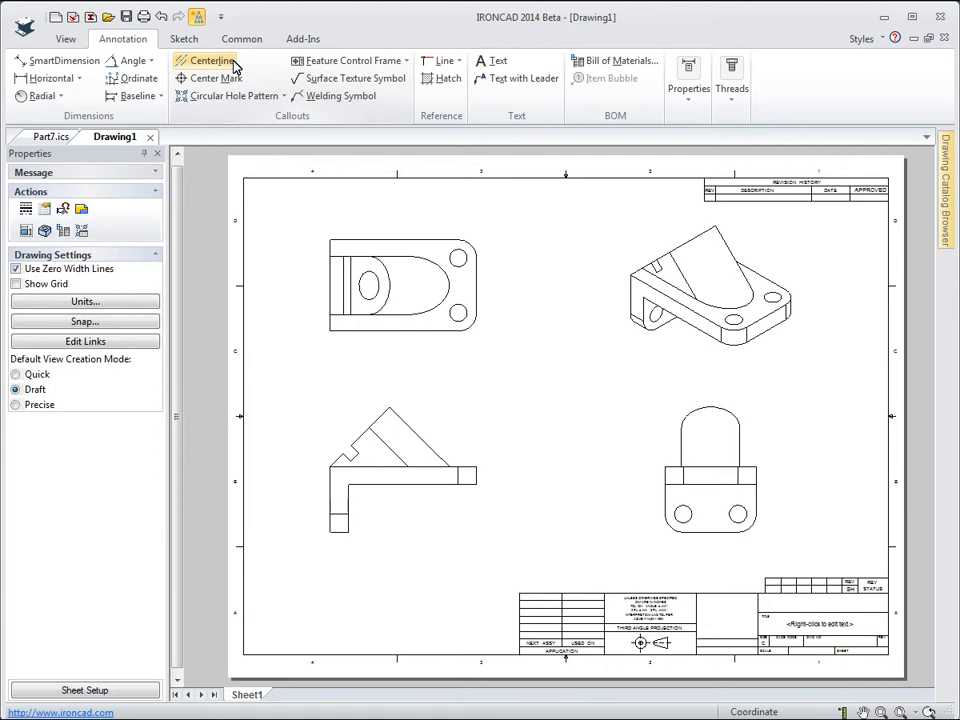
left_click(233, 65)
left_click(222, 79)
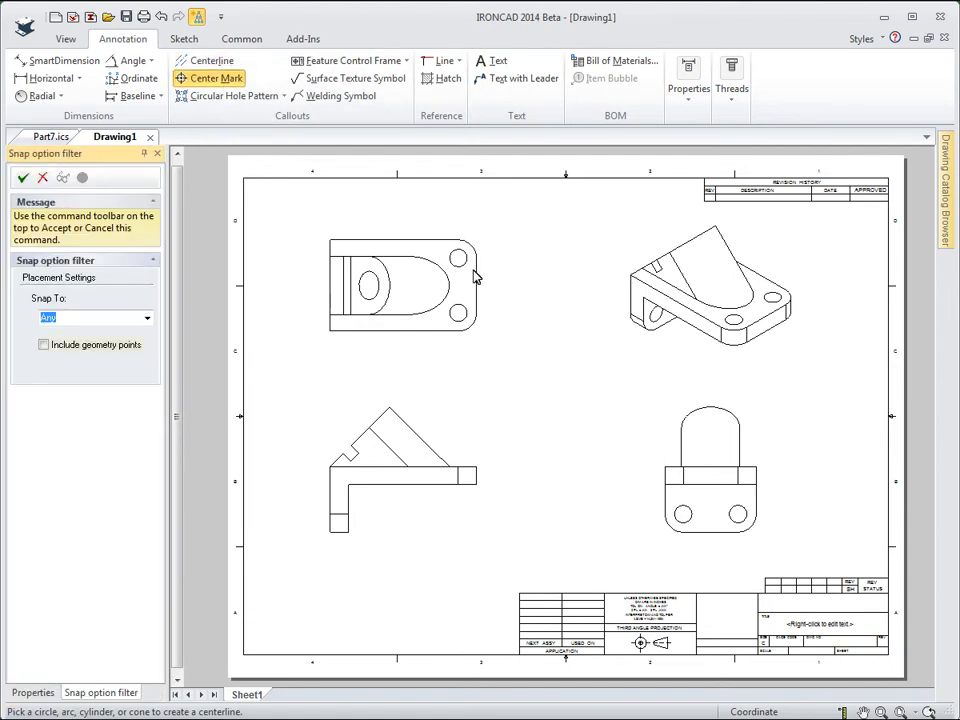
left_click(459, 258)
left_click(459, 313)
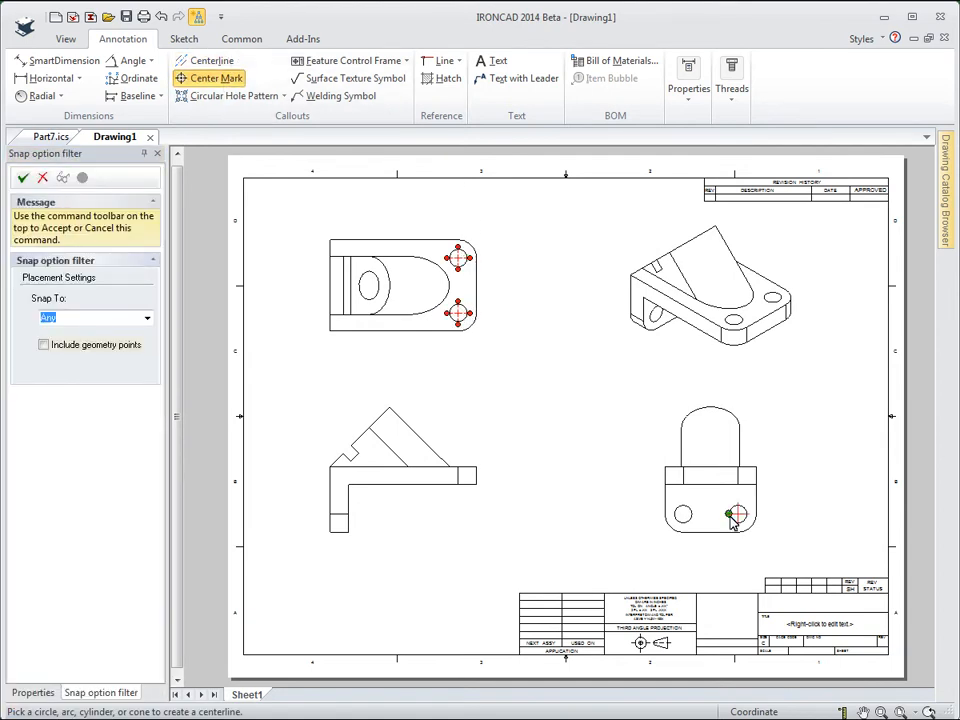
left_click(683, 514)
left_click(737, 514)
scroll(605, 393, "down", 1)
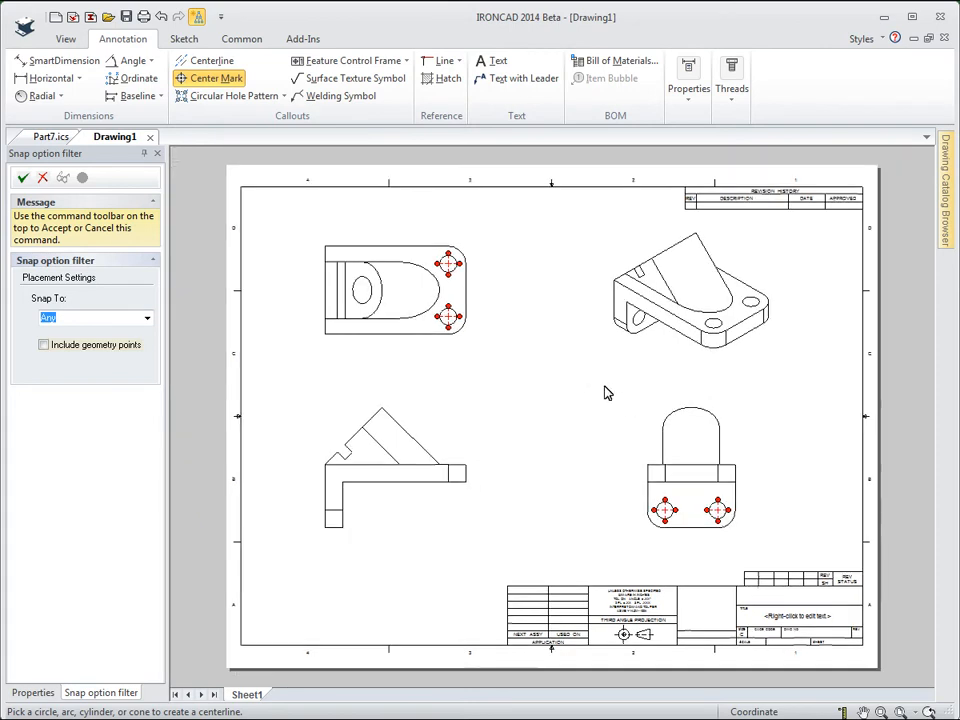
- Dimension the thickness of the horizontal plate at its right end in the front view
left_click(50, 62)
scroll(400, 462, "up", 1)
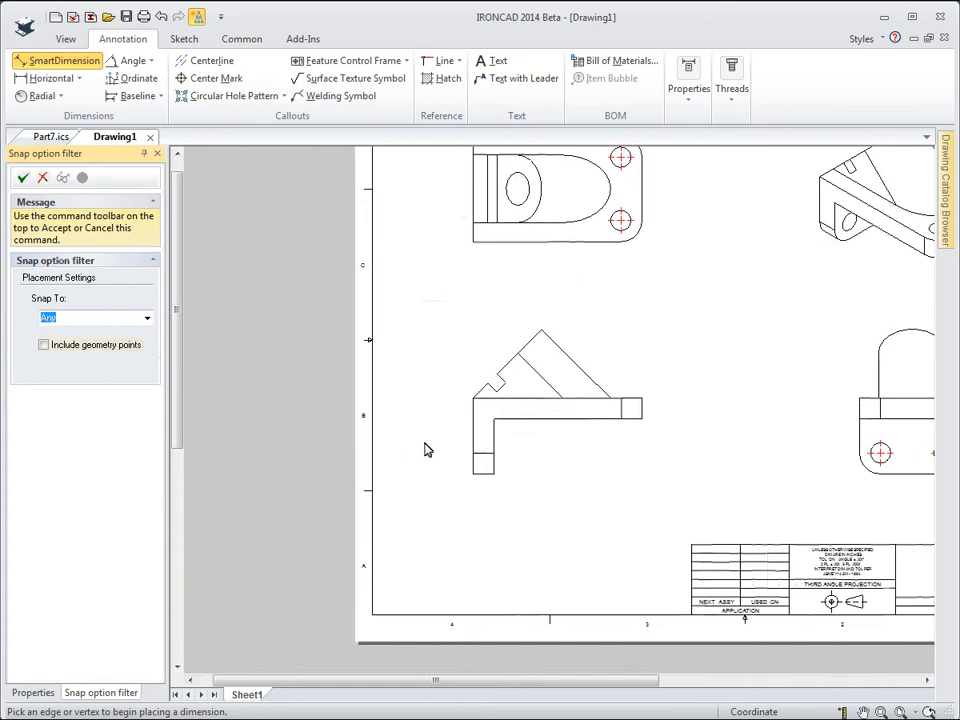
scroll(425, 450, "up", 3)
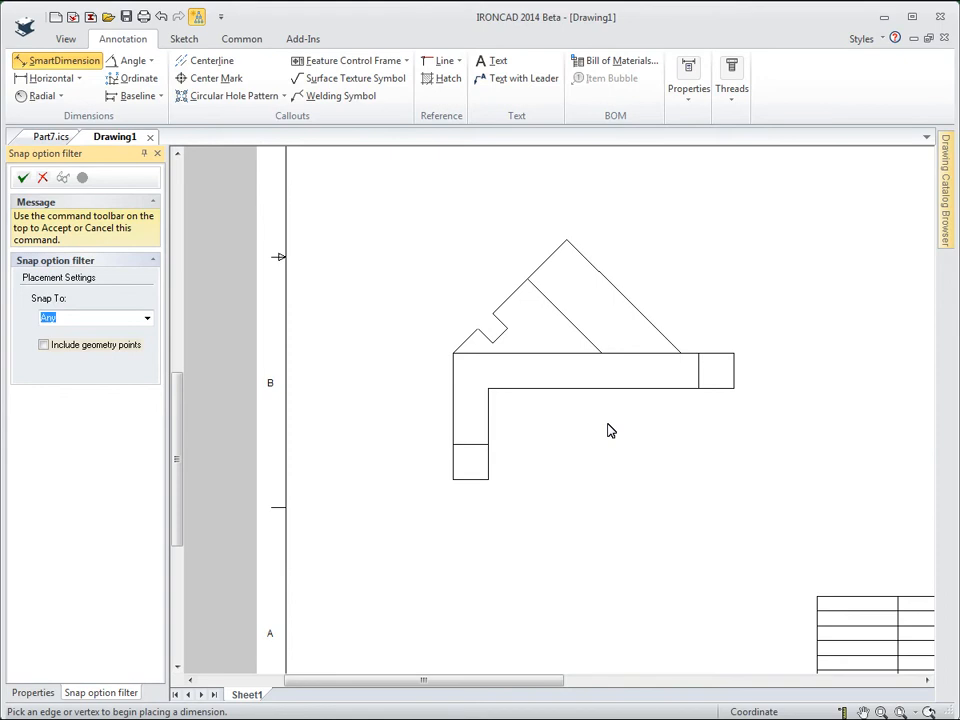
scroll(610, 430, "up", 1)
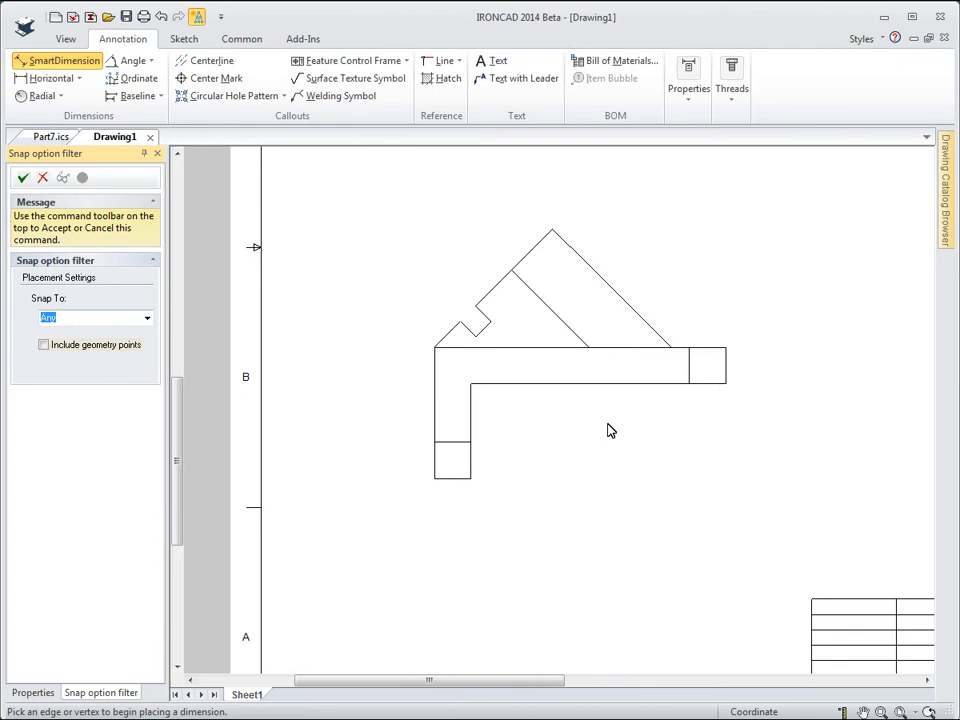
left_click(726, 383)
left_click(726, 347)
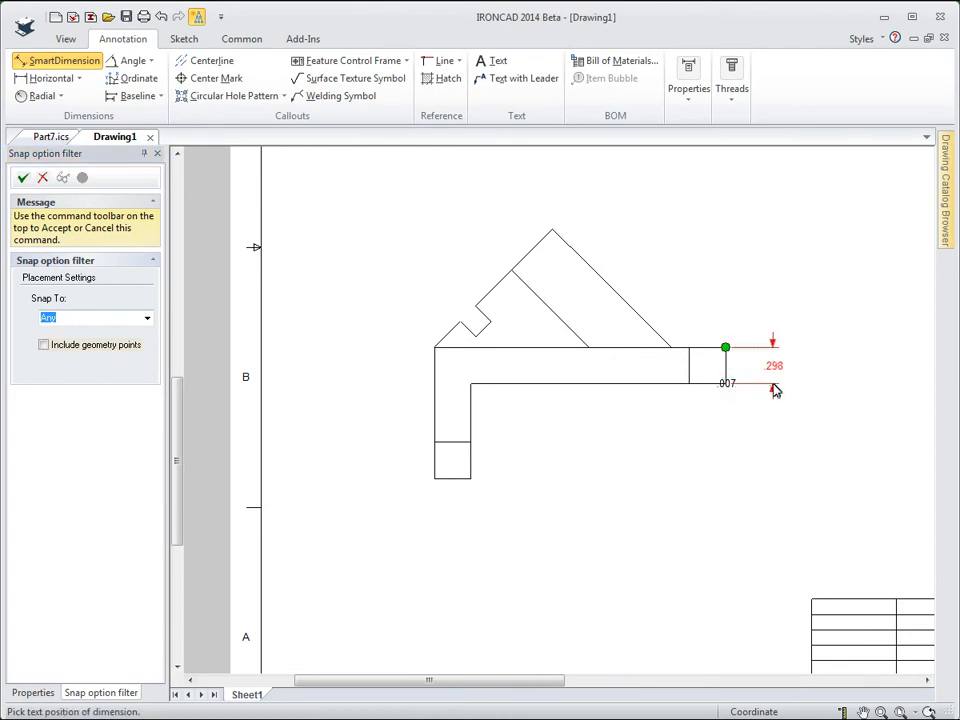
left_click(746, 388)
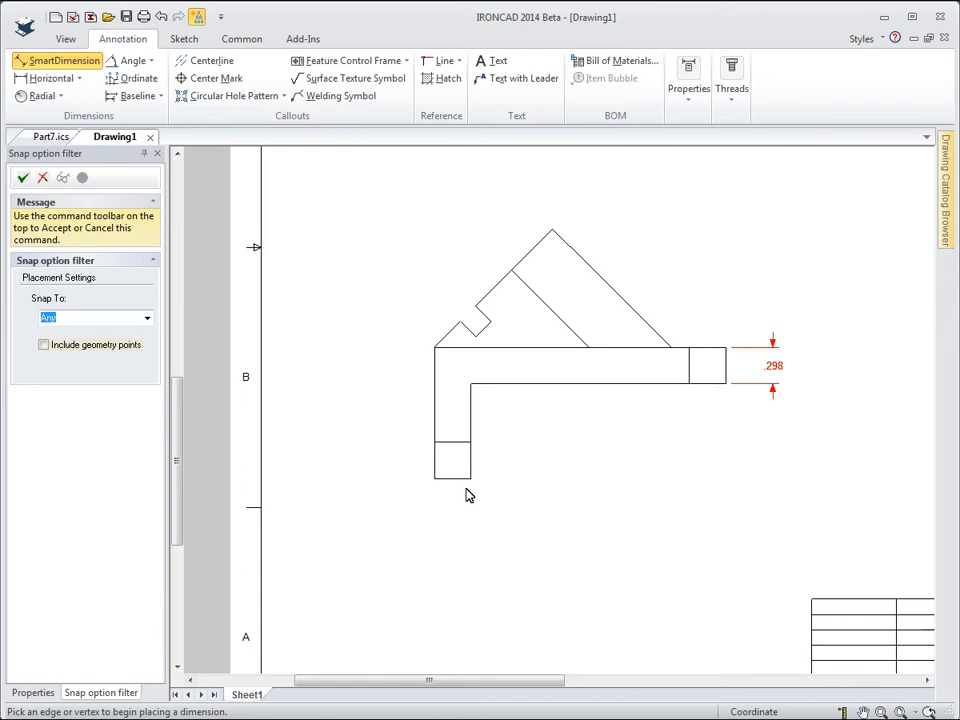
- Dimension the bracket's overall horizontal length below the front view and finish dimensioning
left_click(435, 479)
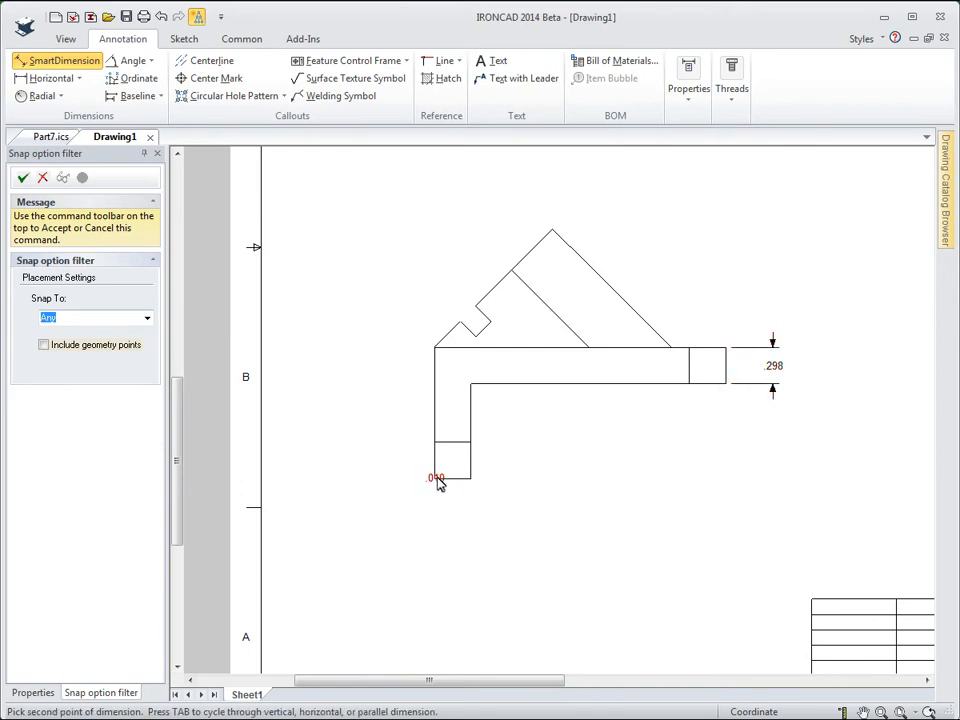
left_click(725, 386)
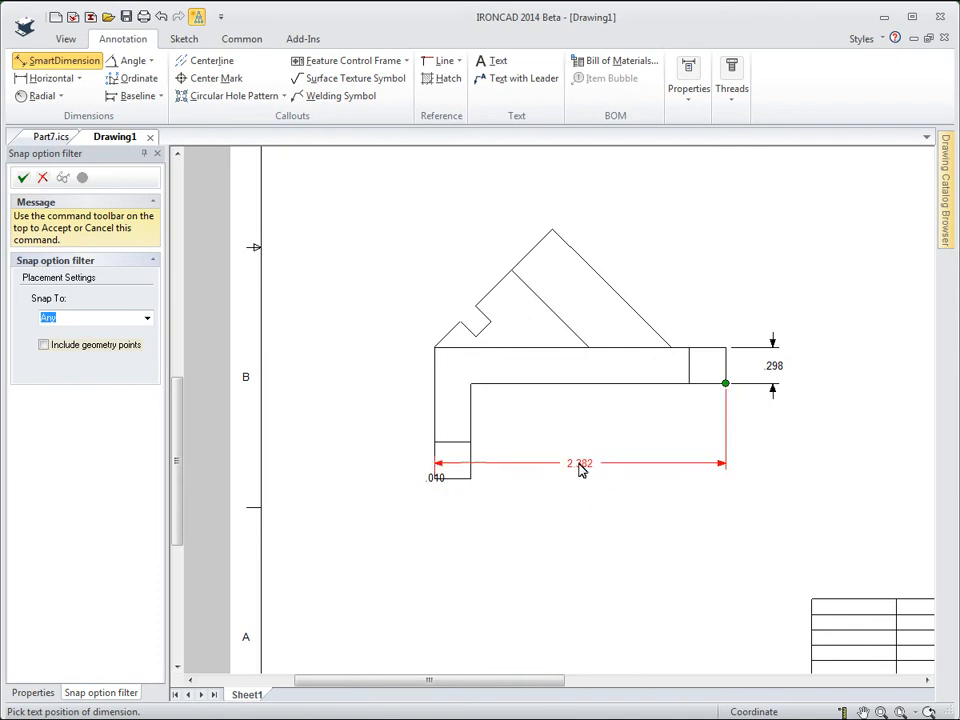
left_click(617, 520)
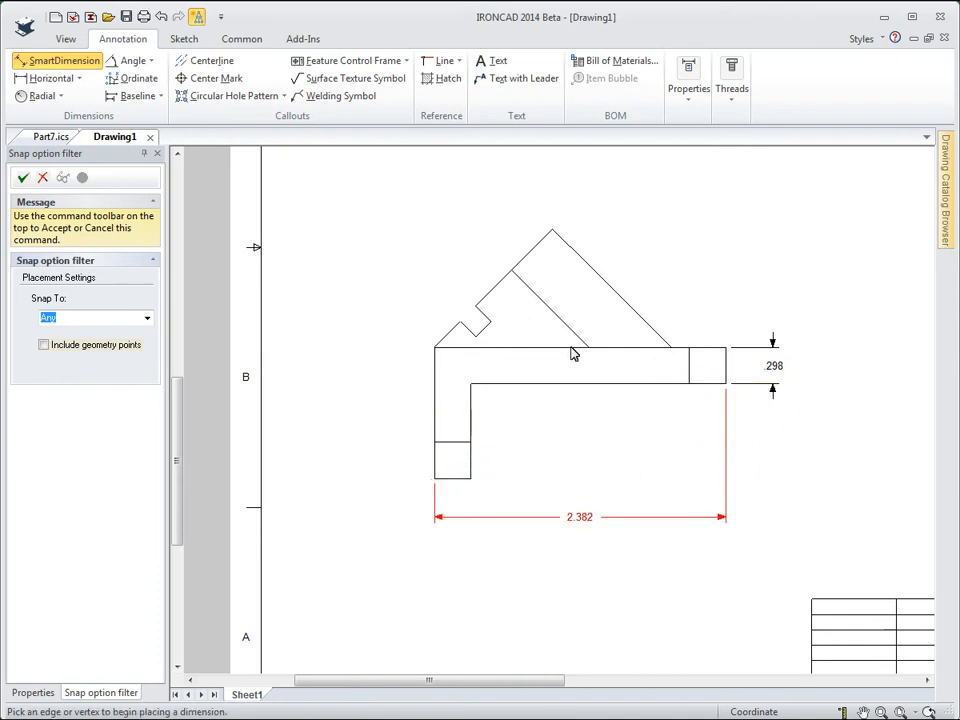
scroll(596, 403, "up", 3)
scroll(587, 470, "down", 1)
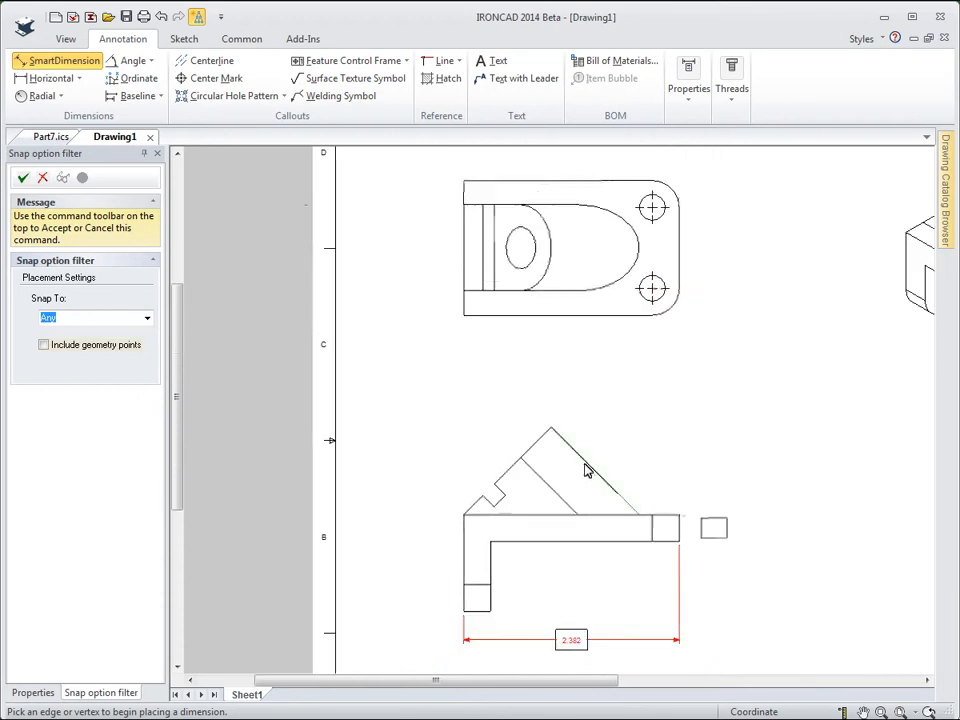
middle_click_drag(594, 486, 651, 437)
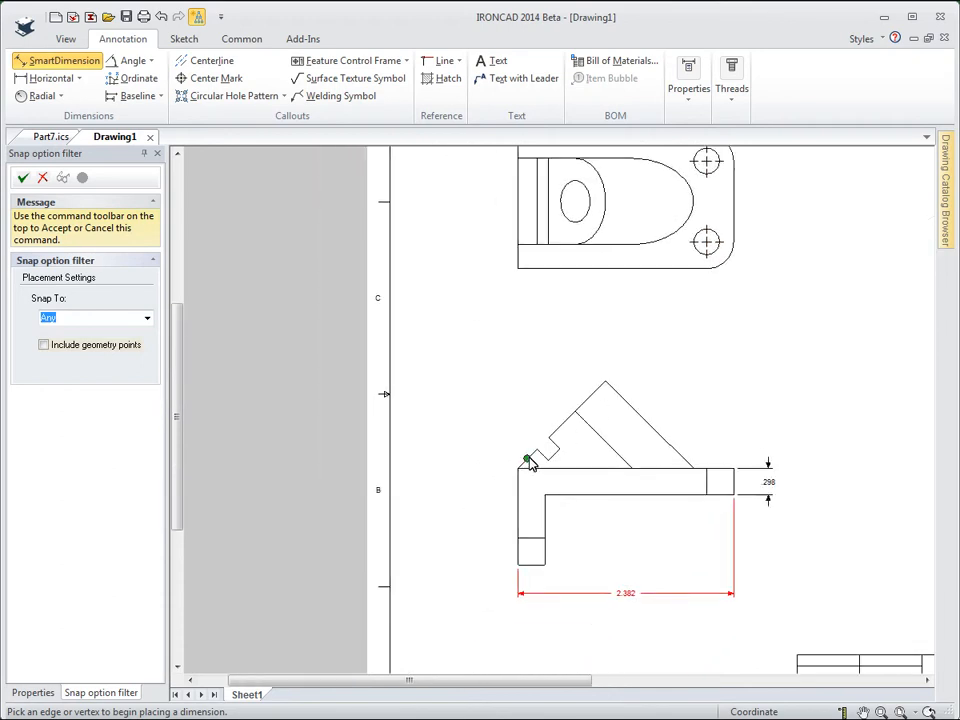
key("Escape")
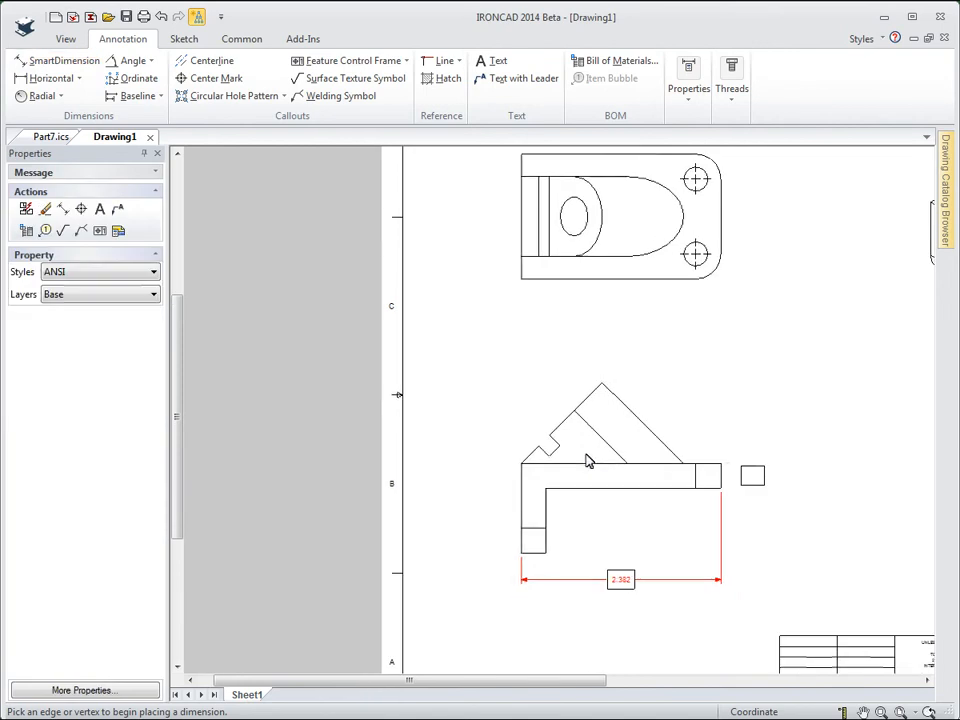
- Move the front view to the right and slightly down on the sheet
scroll(587, 456, "down", 1)
middle_click_drag(574, 452, 478, 454)
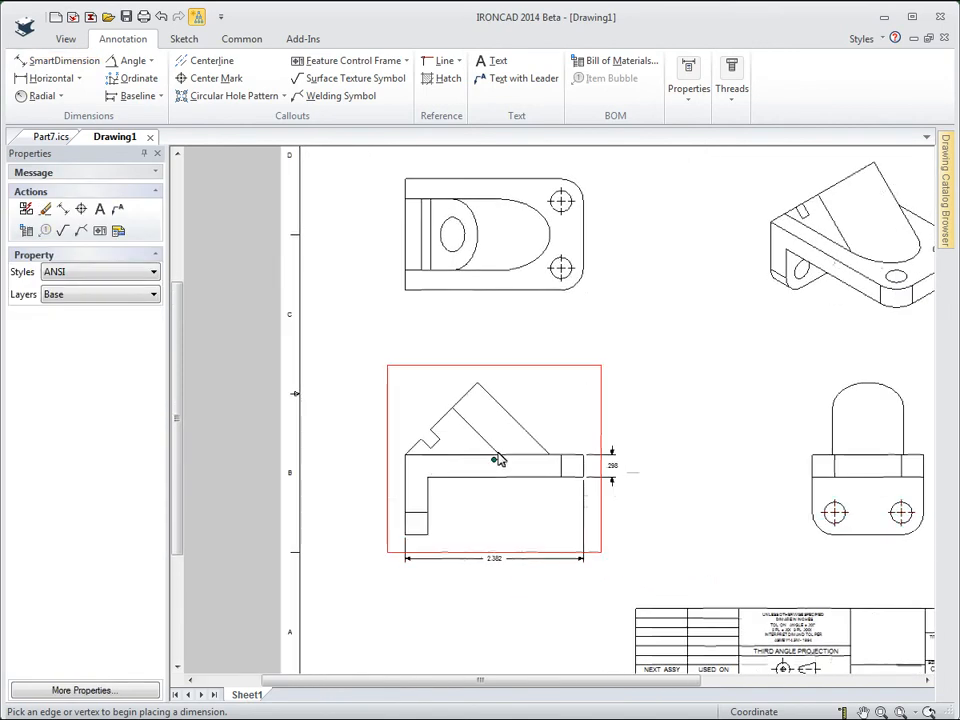
left_click(519, 453)
left_click_drag(523, 365, 626, 362)
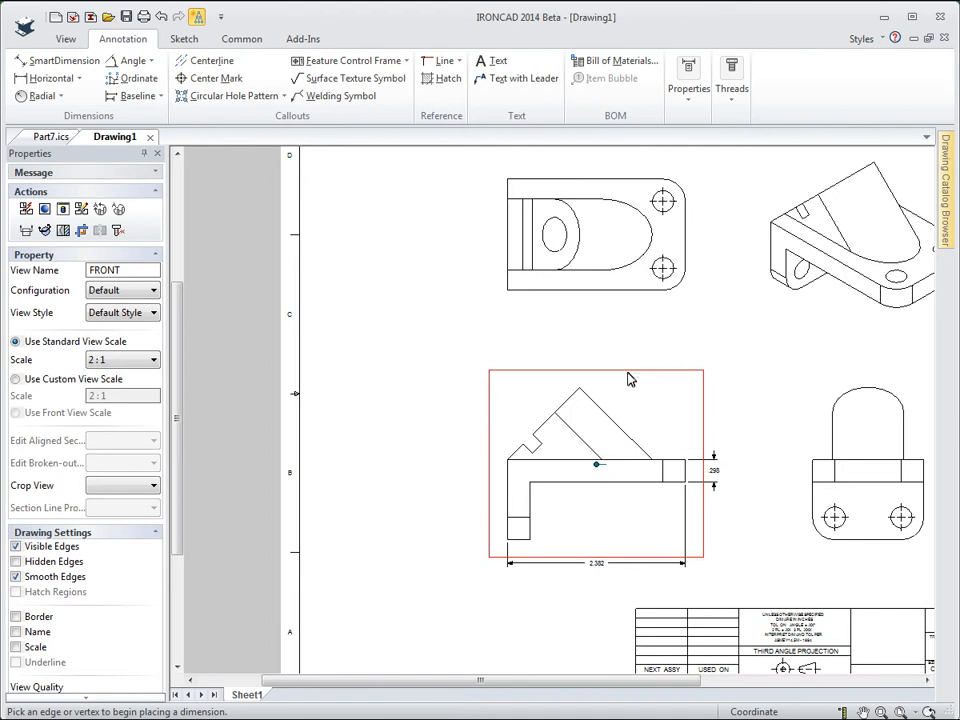
left_click_drag(630, 378, 628, 401)
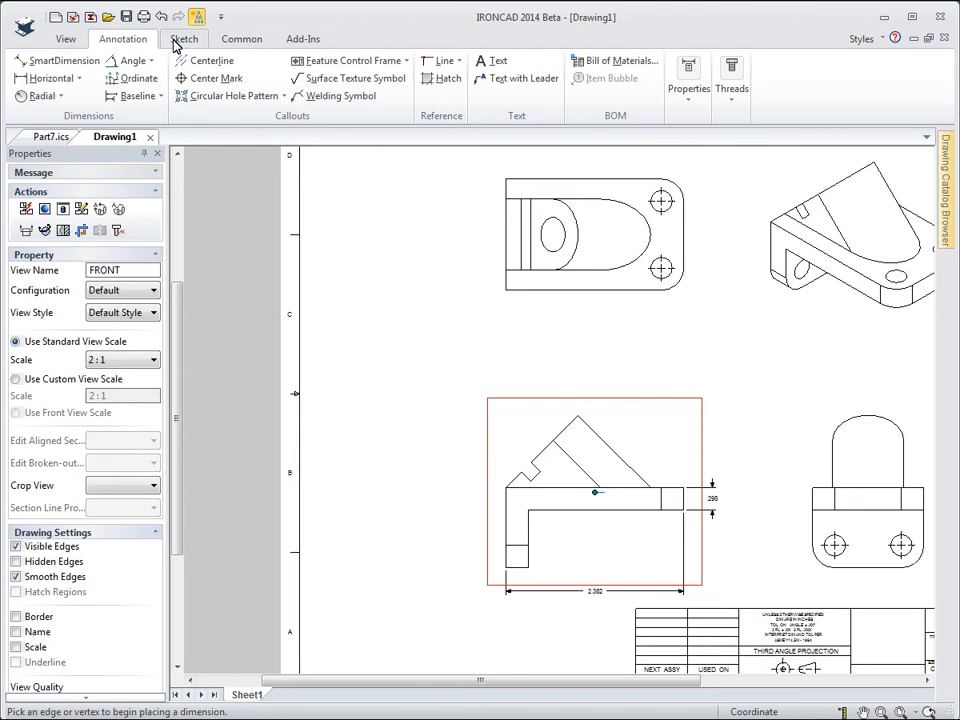
- Create an auxiliary view projected from the front view's angled face and place it up and to the left of that view
left_click(66, 40)
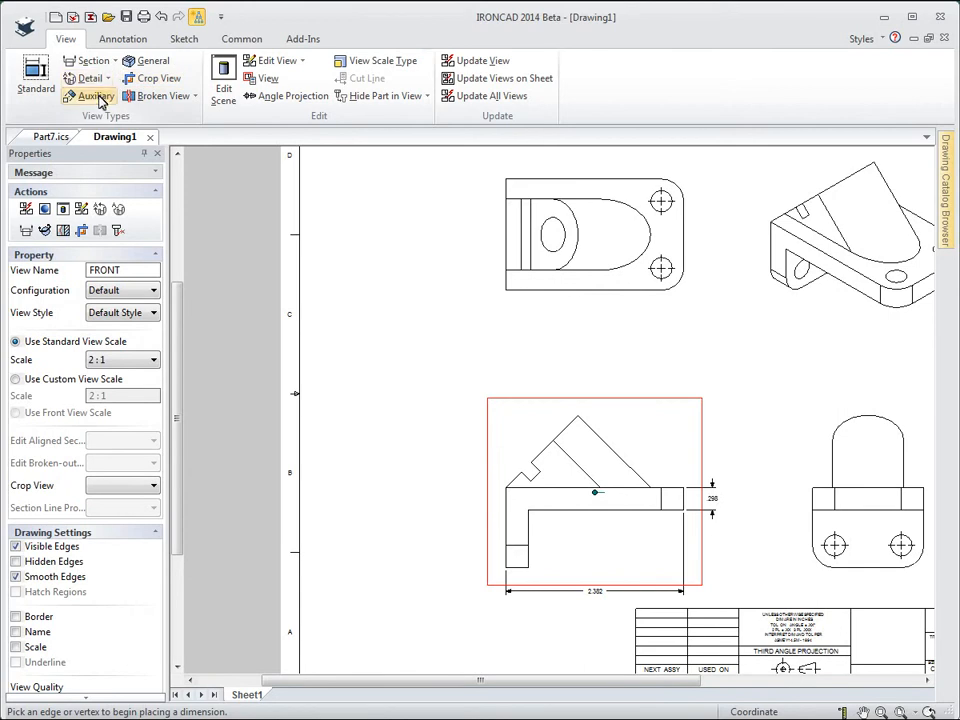
left_click(579, 416)
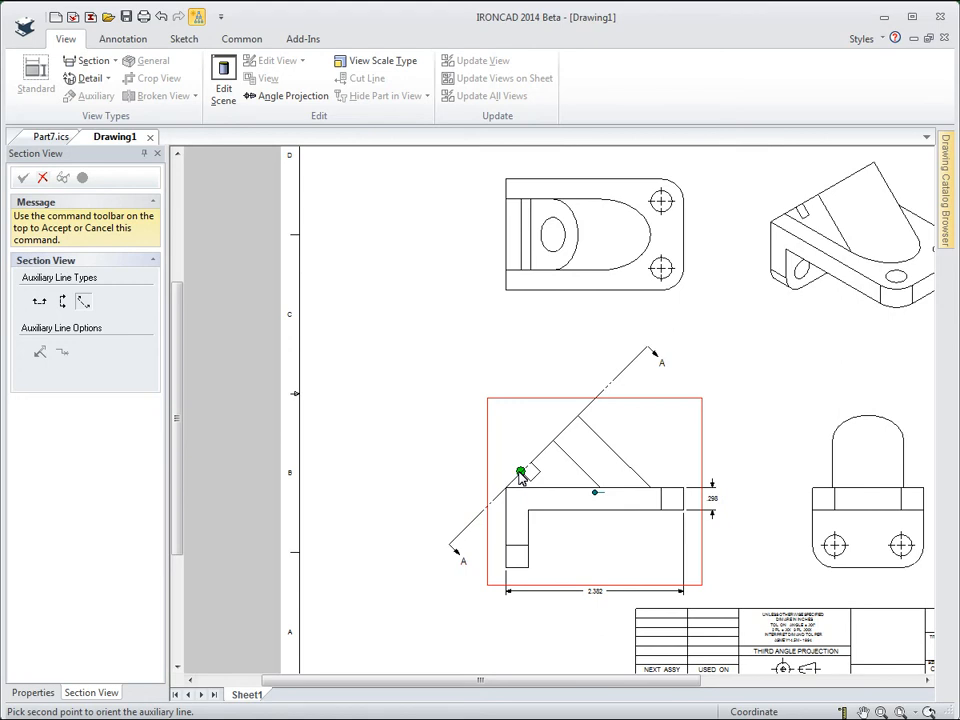
left_click(521, 472)
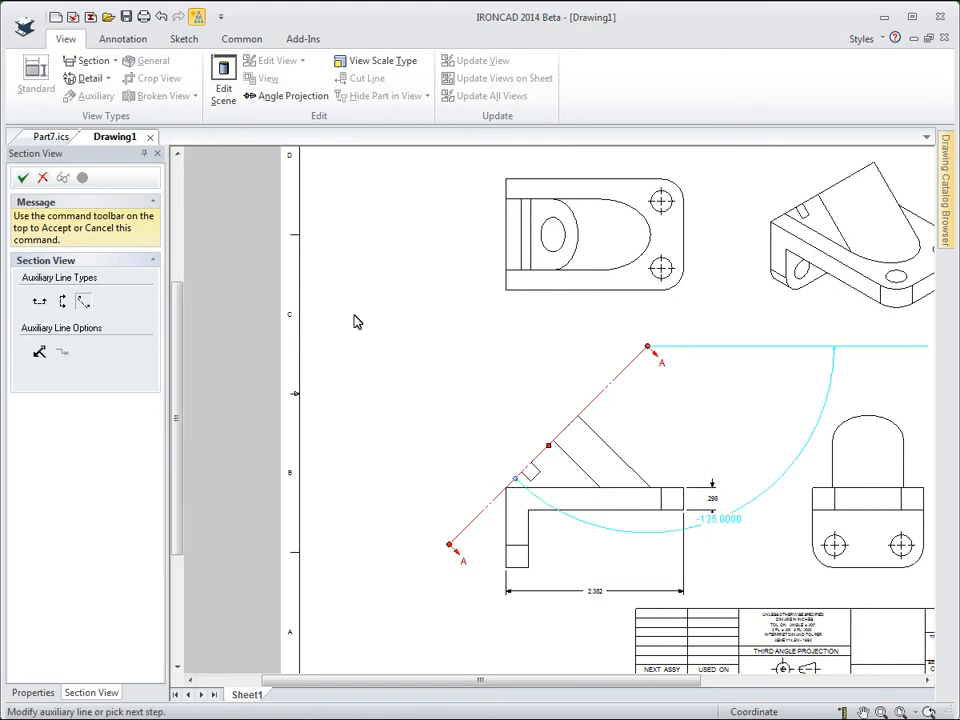
left_click(24, 178)
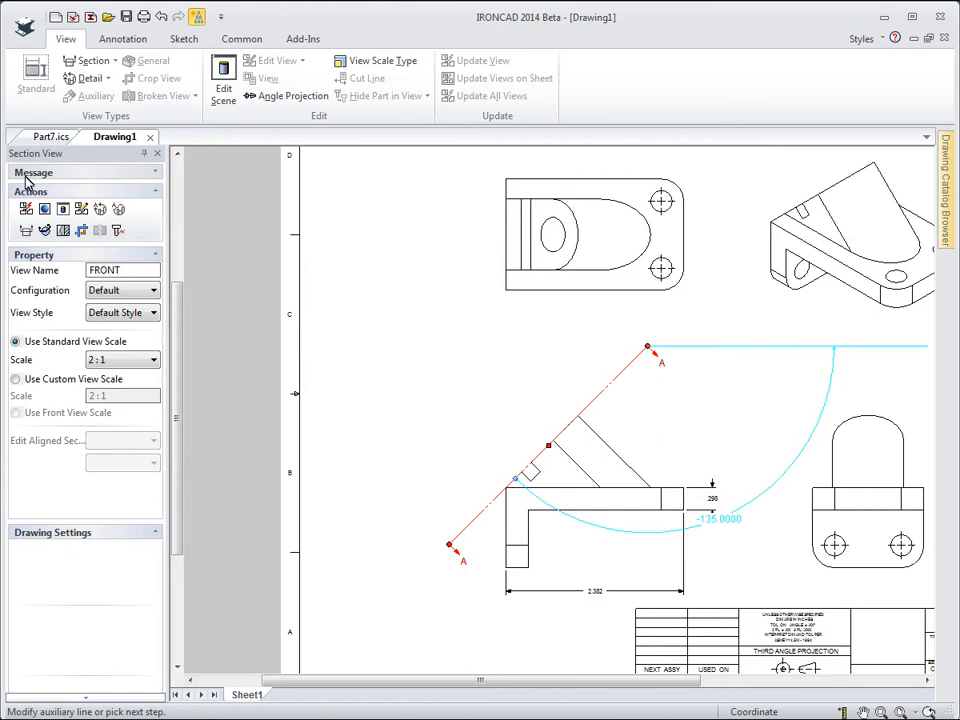
left_click(424, 397)
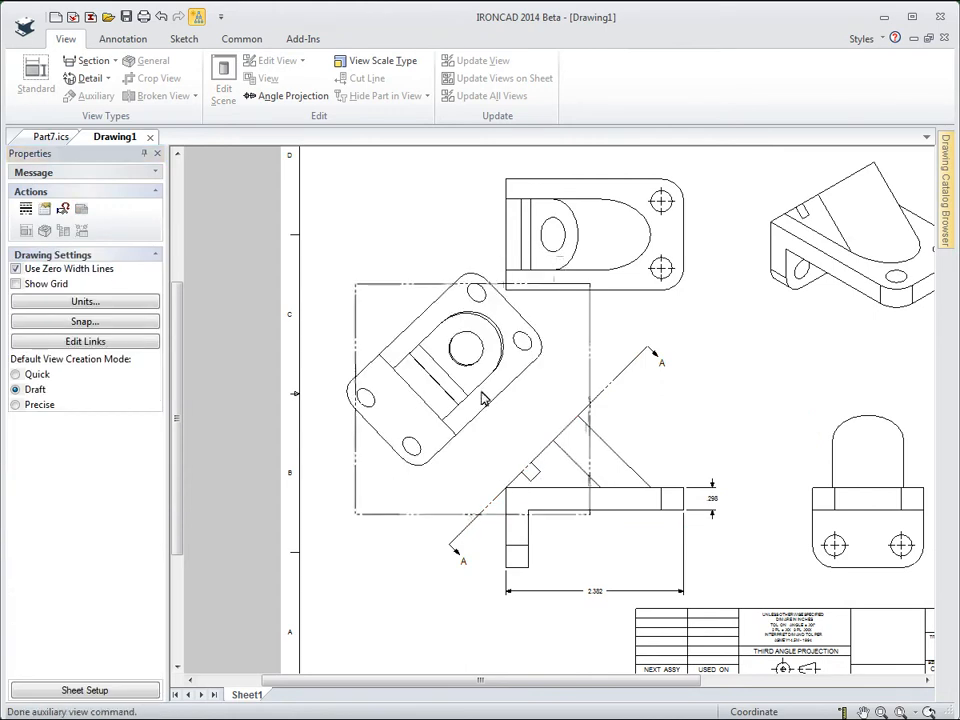
- Dimension the diameter of the large central hole in the auxiliary view, with the text outside the view's upper-left edge
scroll(489, 407, "up", 1)
scroll(480, 358, "up", 1)
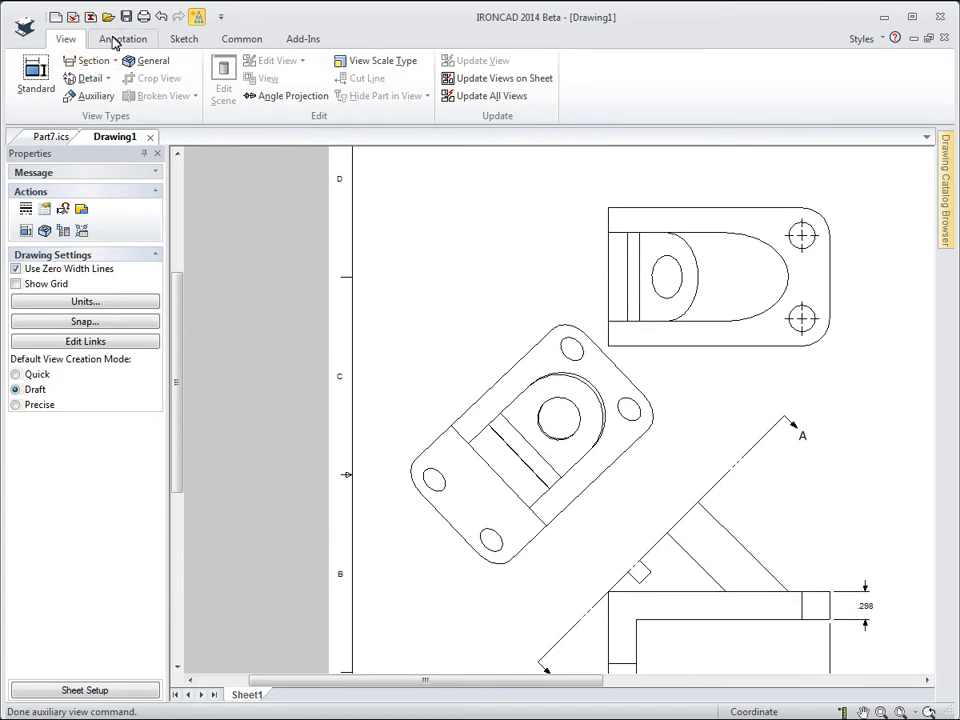
left_click(122, 39)
left_click(88, 62)
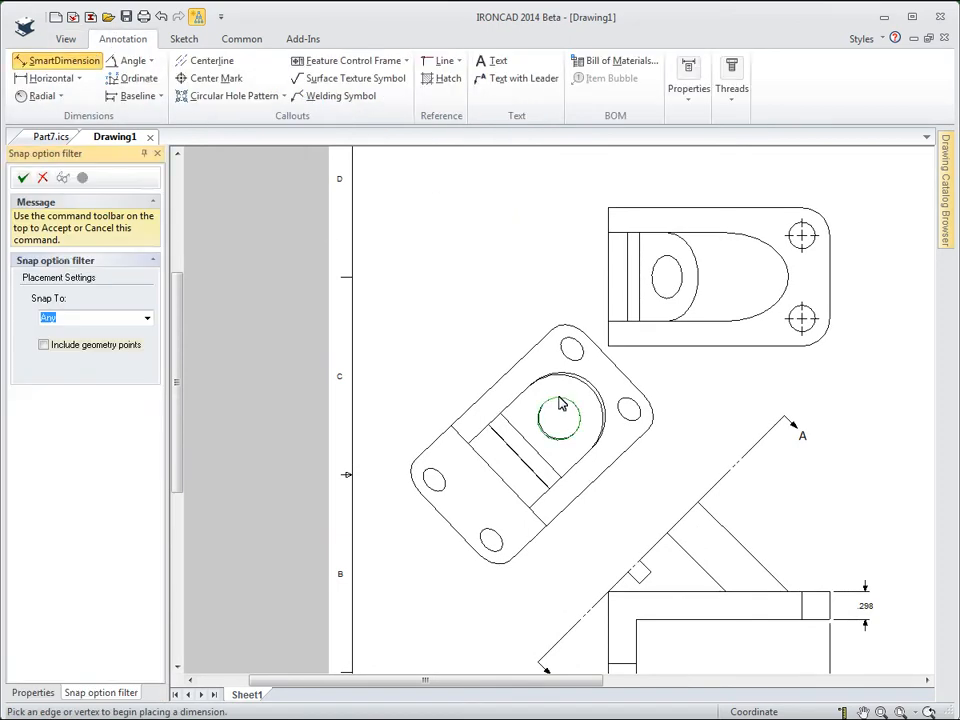
left_click(560, 399)
left_click(477, 369)
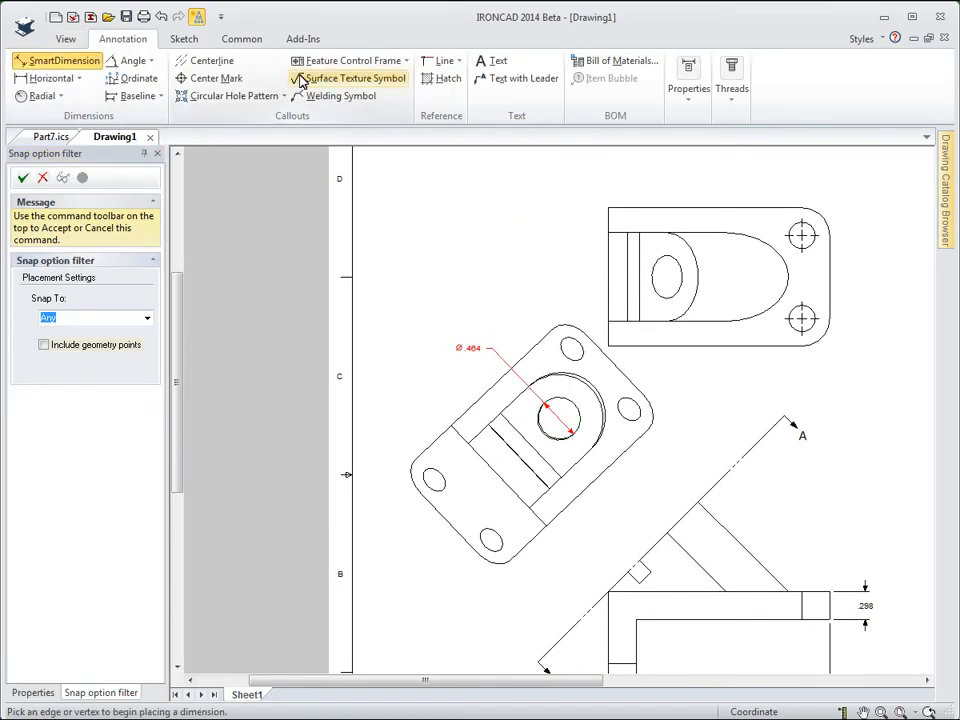
- Add a center mark to the large central hole in the auxiliary view and finish marking
left_click(225, 78)
left_click(575, 415)
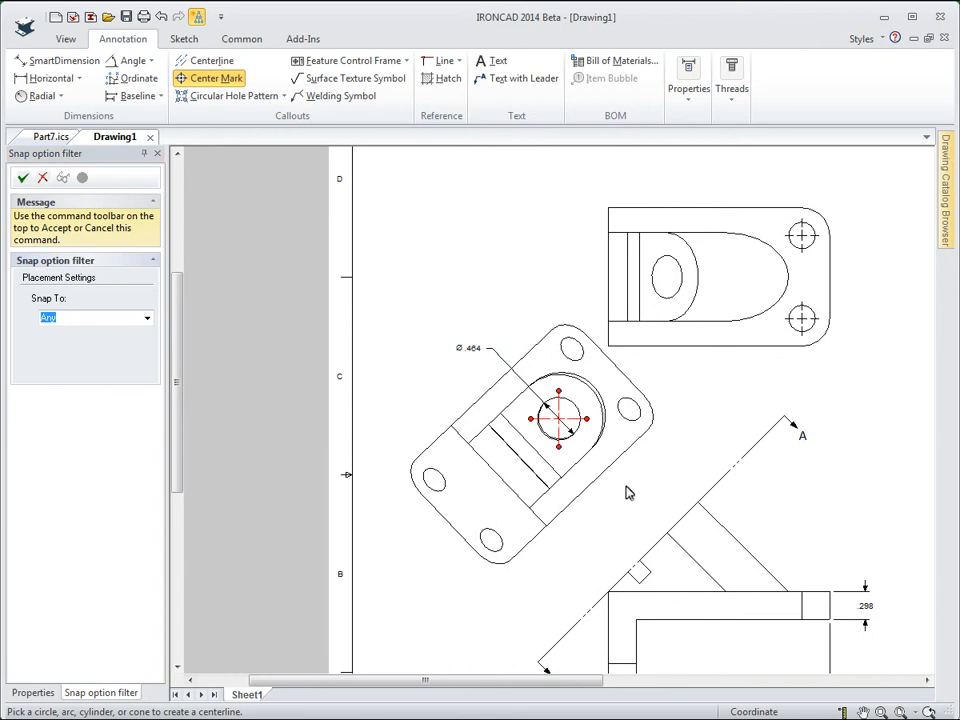
key("Escape")
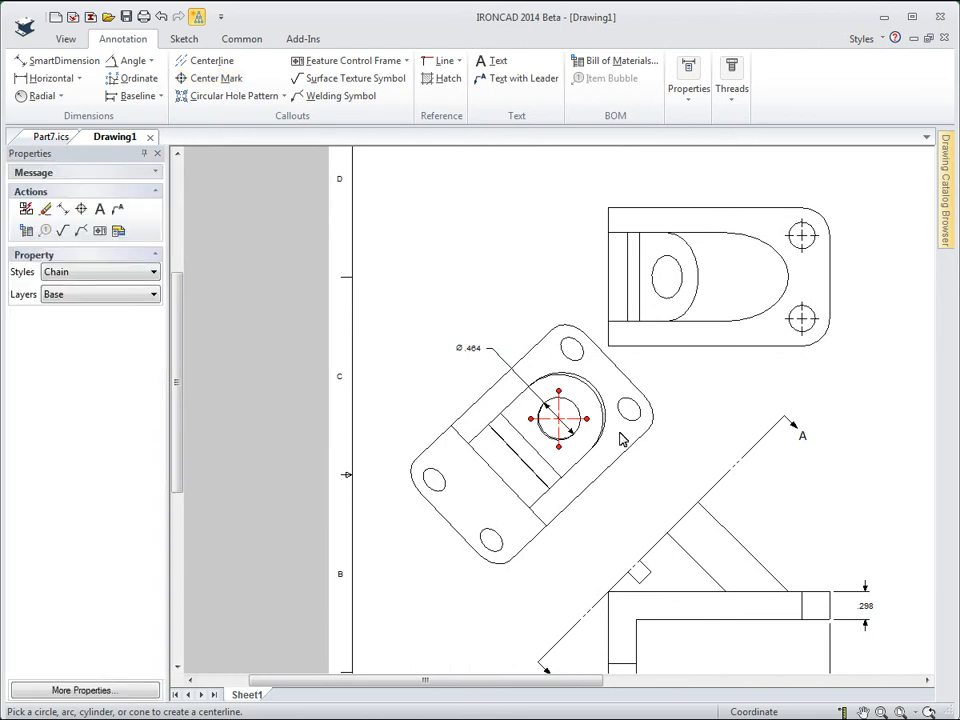
- Dimension the bracket's overall horizontal length above the top view
scroll(649, 469, "down", 2)
scroll(551, 521, "up", 2)
middle_click_drag(642, 512, 562, 541)
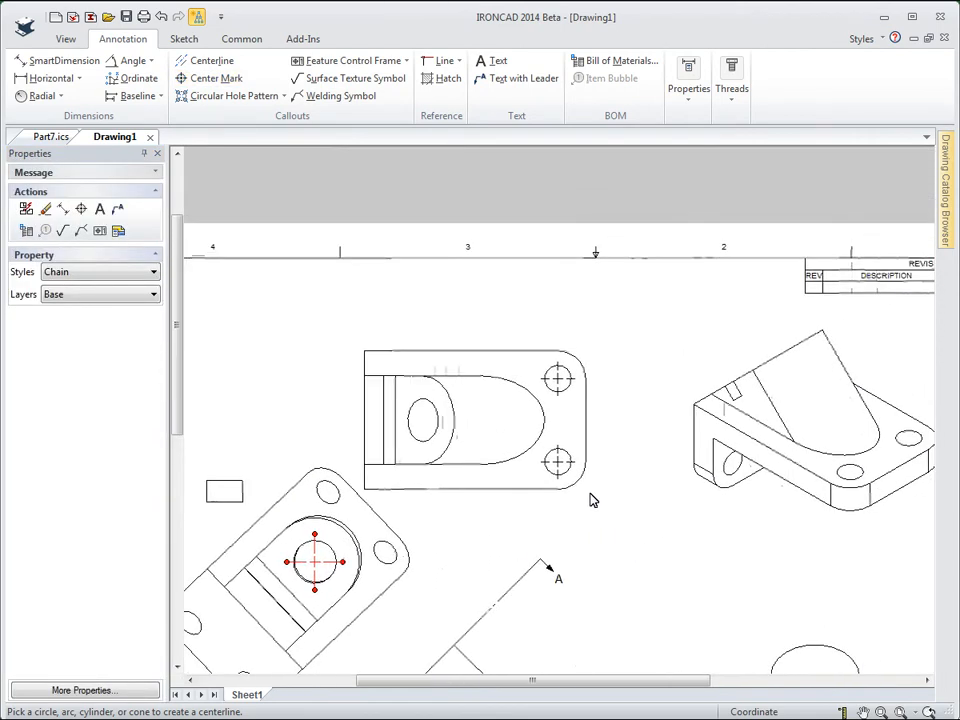
left_click(57, 60)
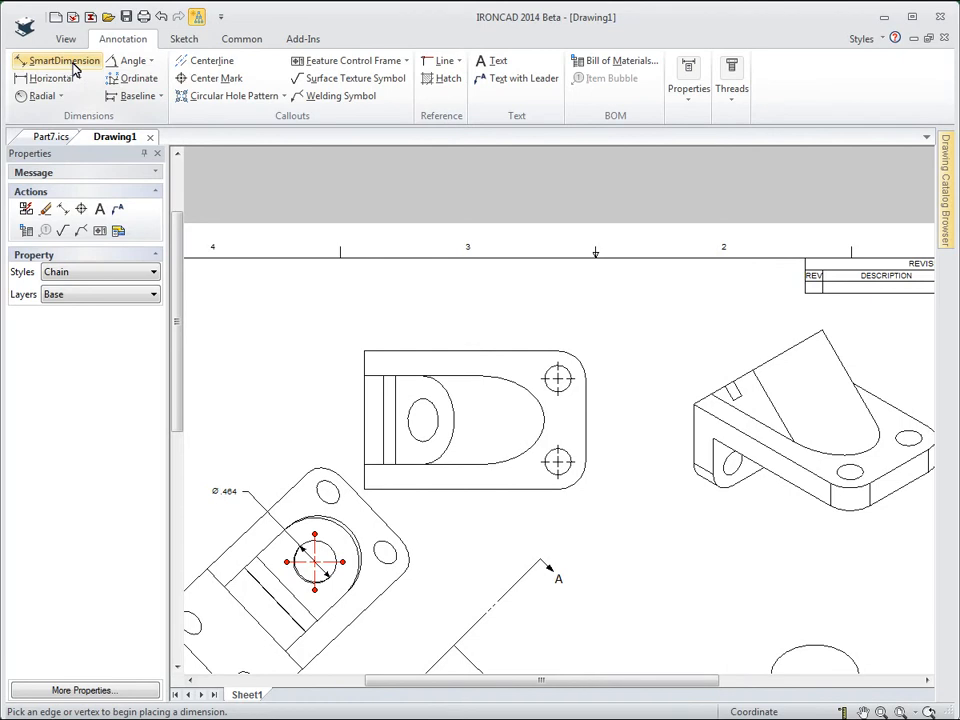
left_click(366, 351)
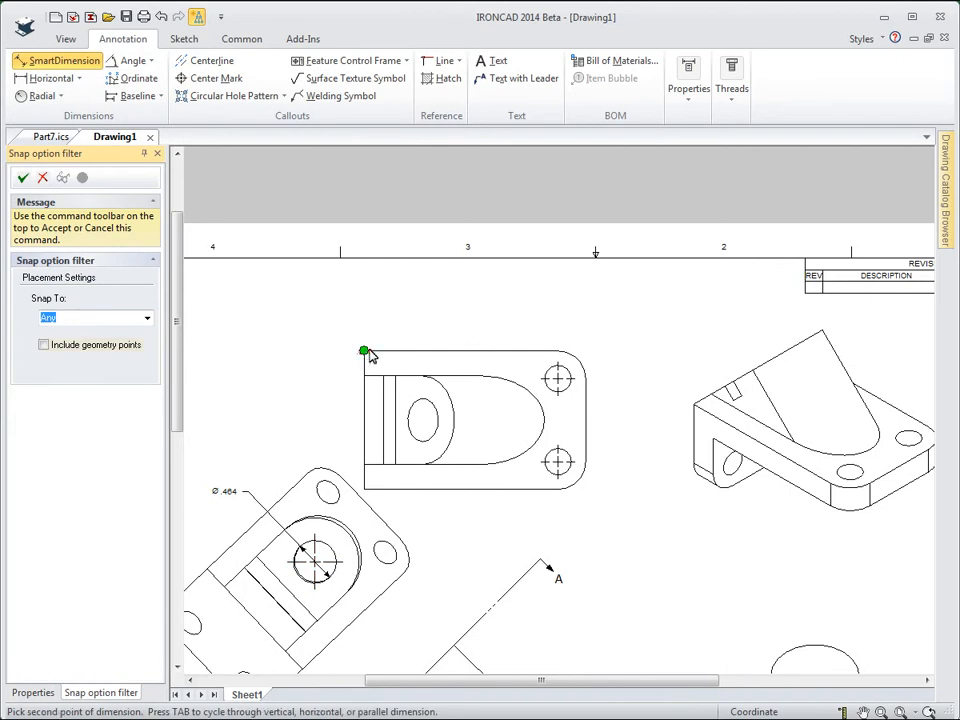
left_click(588, 400)
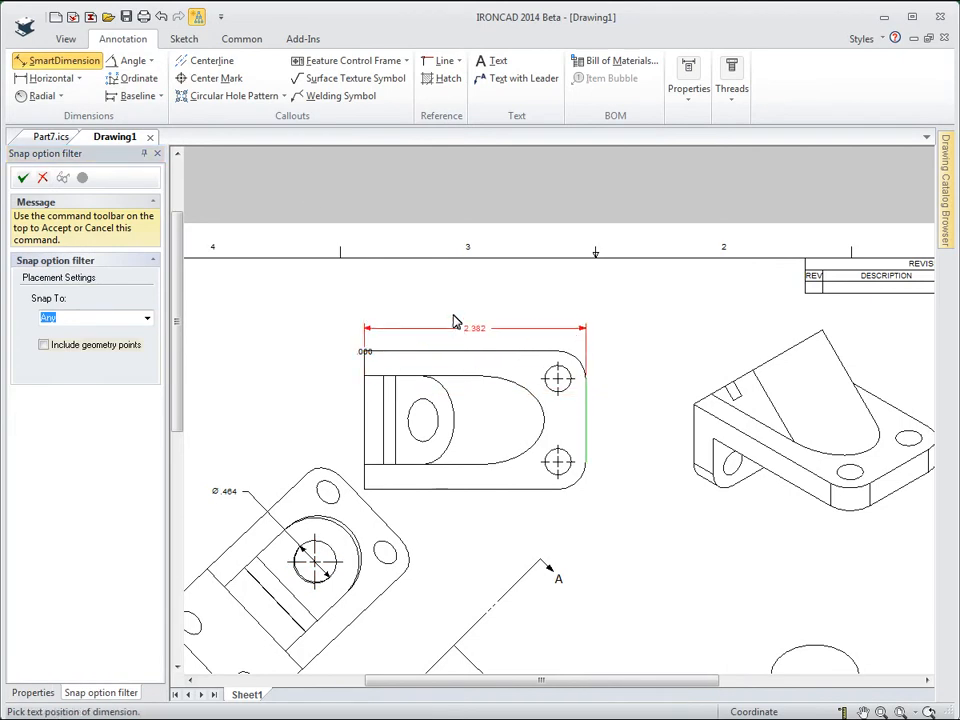
left_click(480, 305)
- Dimension the upper-right corner radius and the upper hole's diameter in the top view
left_click(573, 362)
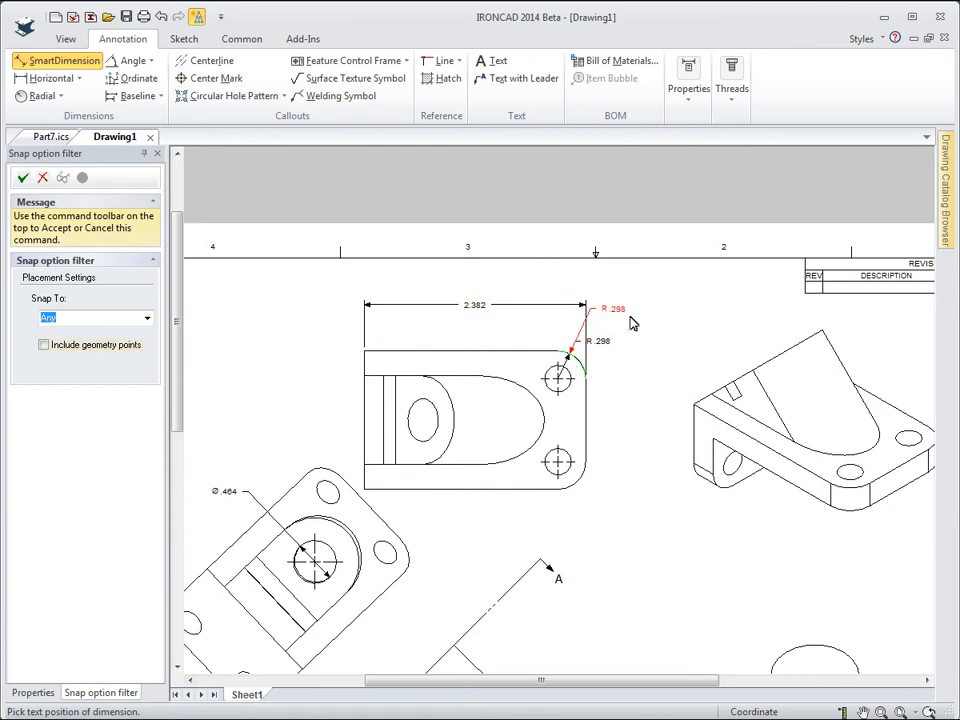
left_click(632, 321)
left_click(570, 378)
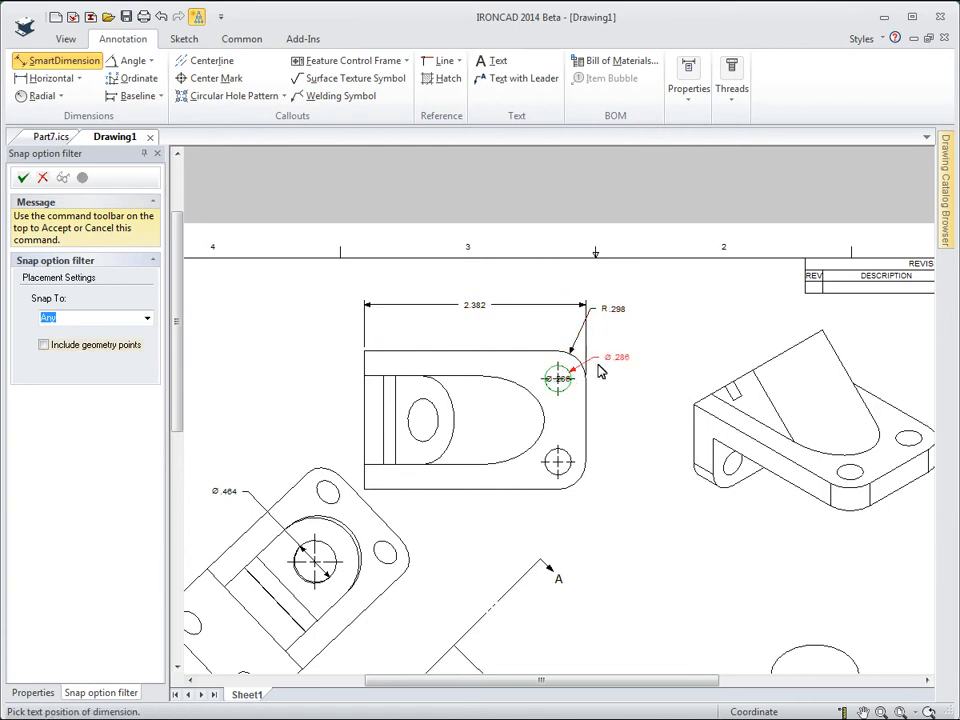
left_click(617, 360)
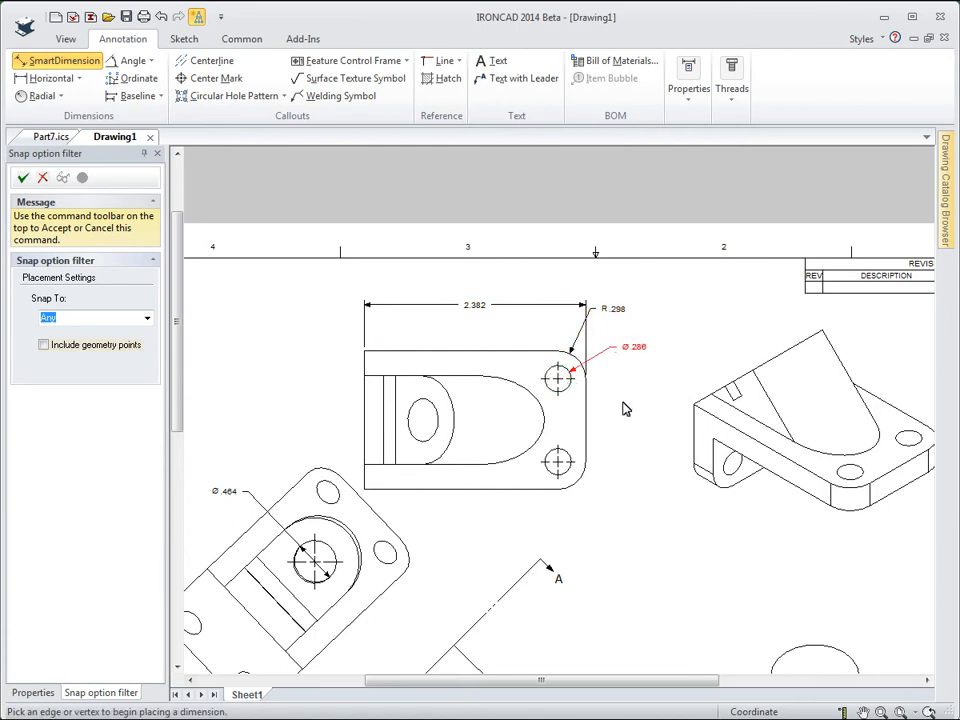
- Create a circular detail view around the lower-right hole of the top view and place it in the middle of the sheet
middle_click_drag(756, 557, 707, 437)
scroll(707, 437, "down", 1)
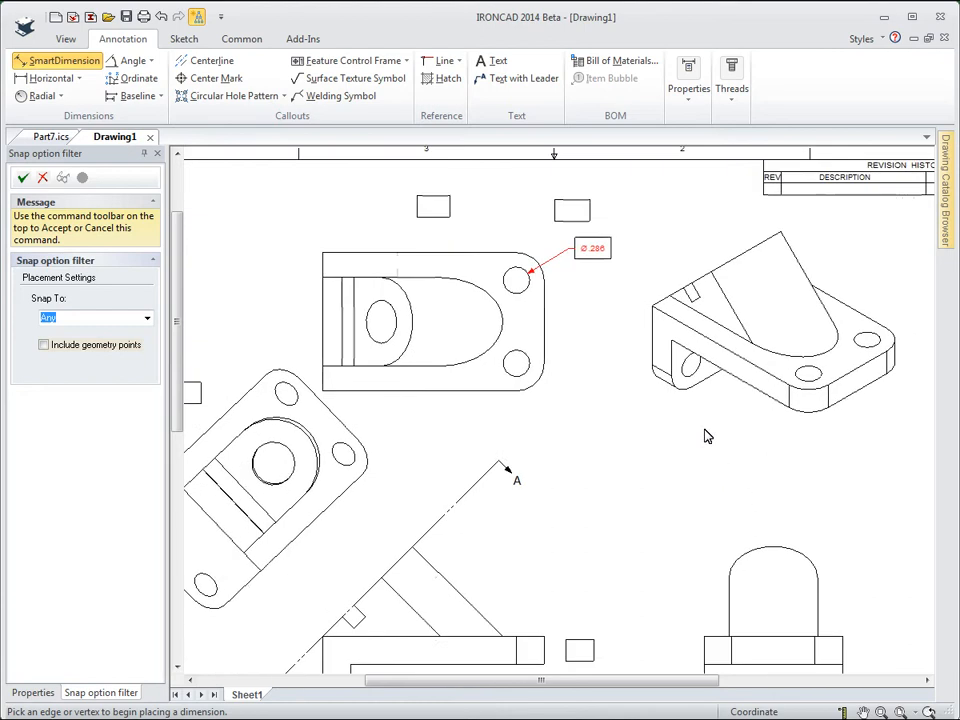
scroll(705, 435, "down", 1)
scroll(649, 484, "down", 1)
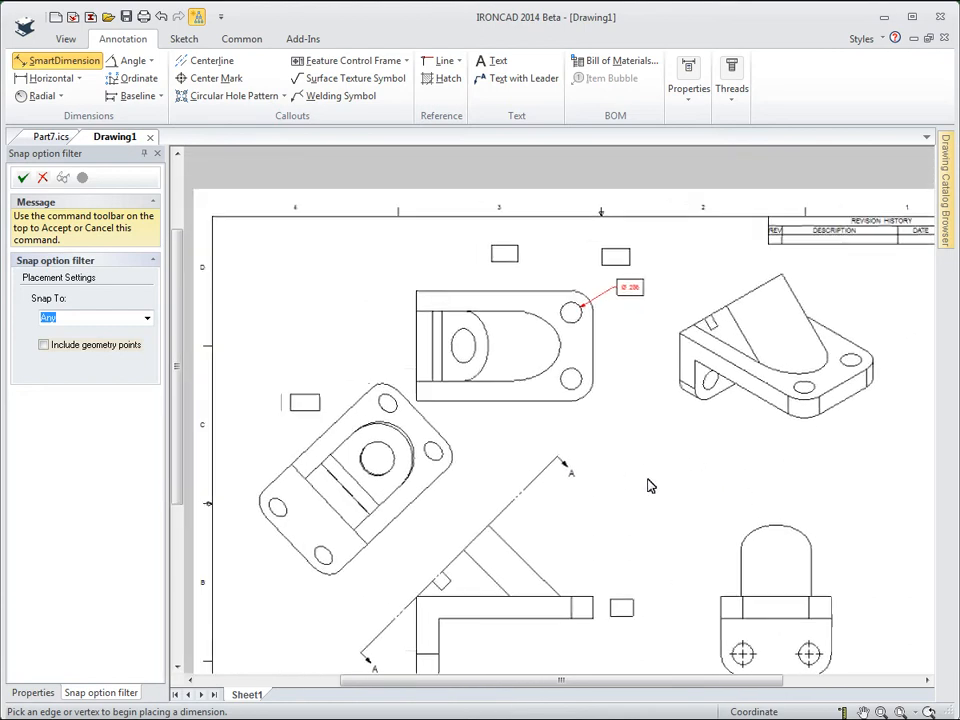
middle_click_drag(649, 468, 567, 394)
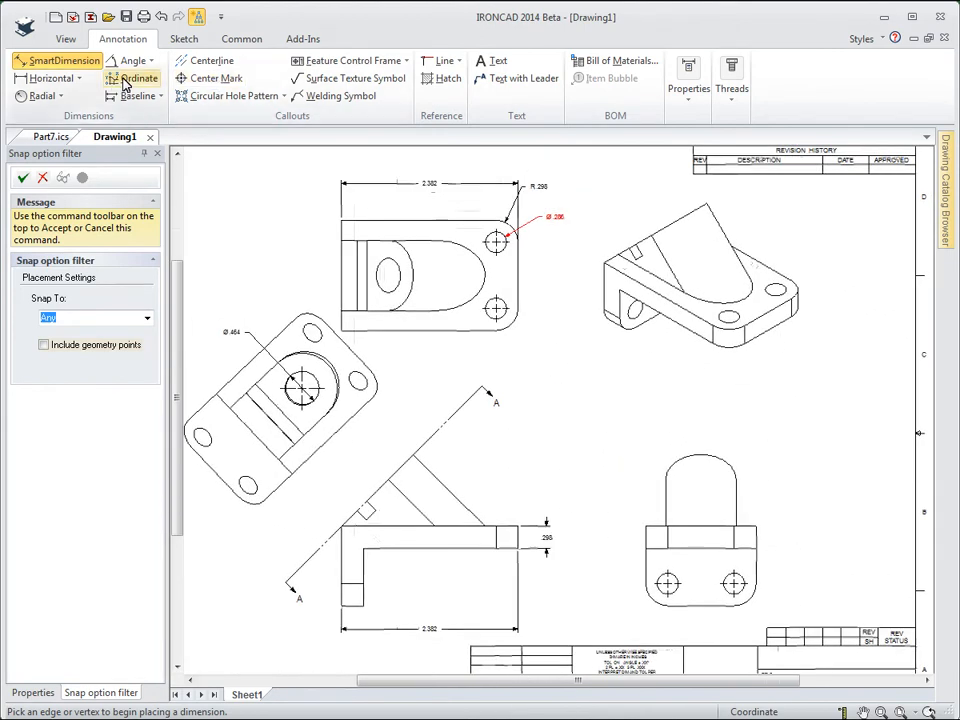
left_click(66, 38)
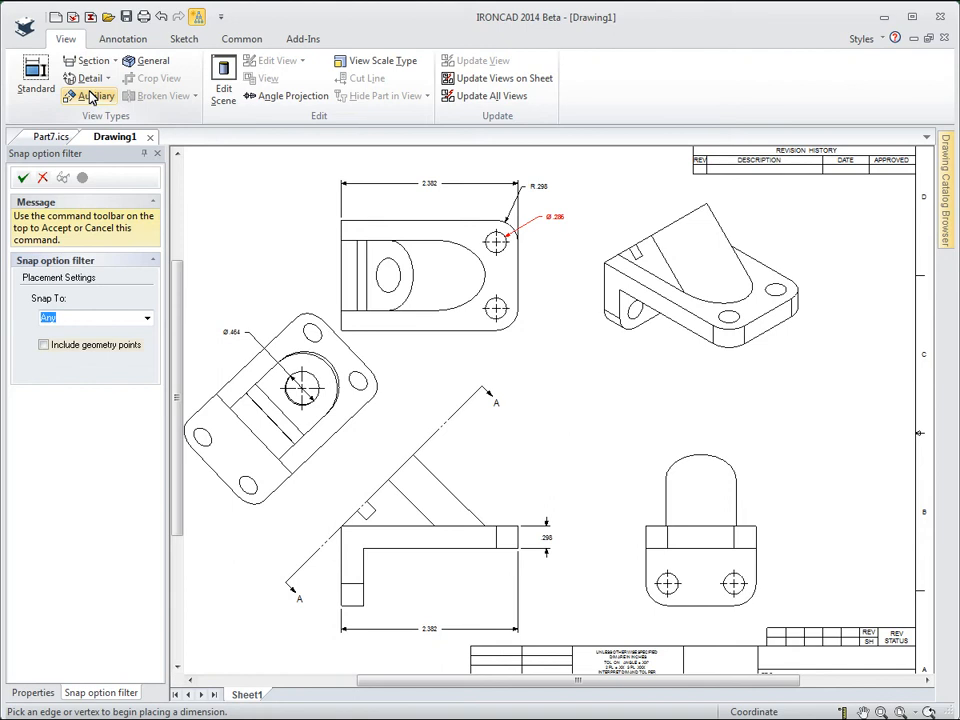
left_click(88, 80)
left_click(497, 308)
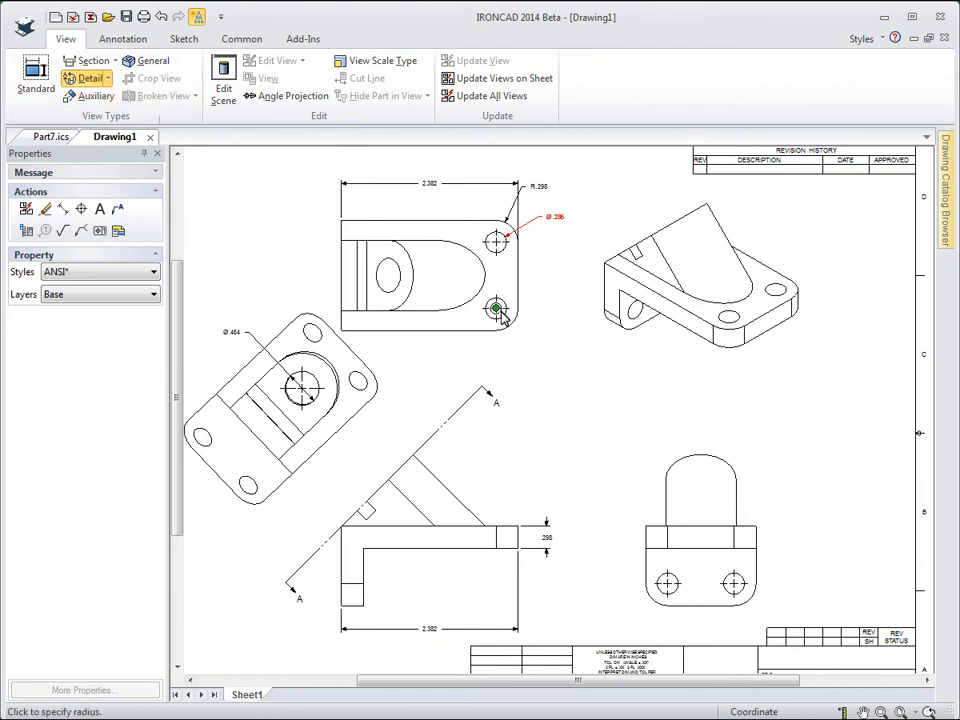
left_click(524, 335)
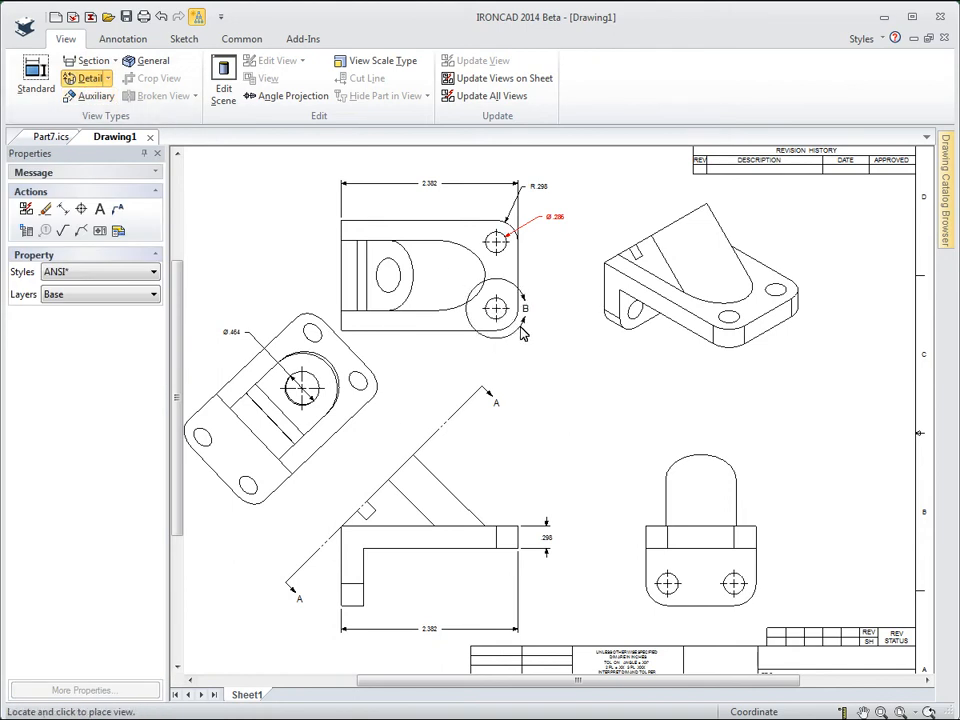
left_click(590, 412)
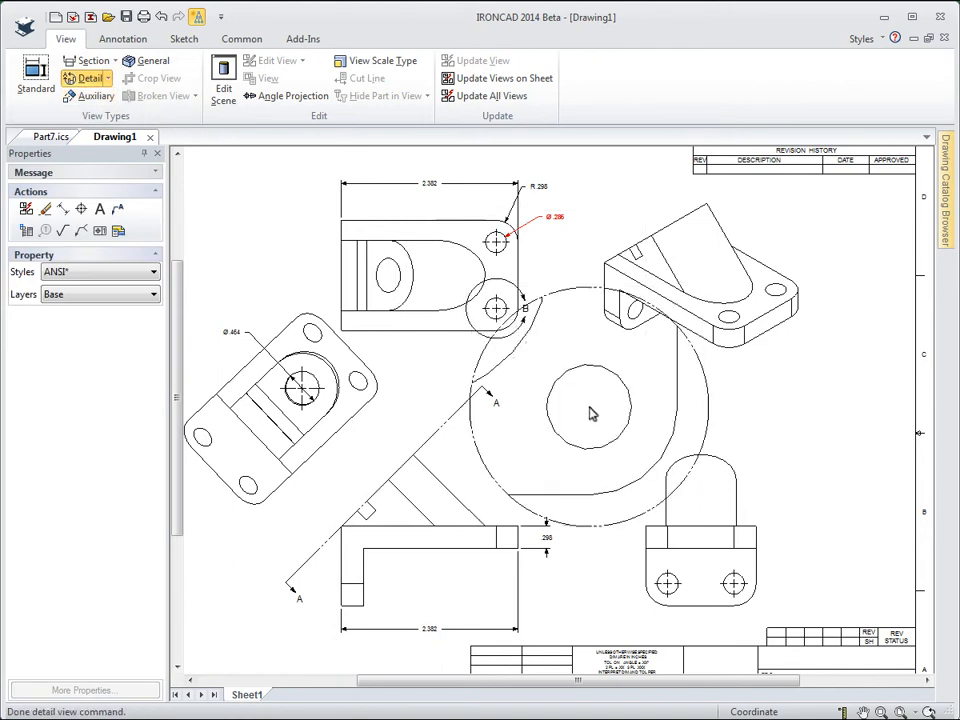
- Set the detail view's scale to 2.0000 X and deselect the view
left_click(655, 395)
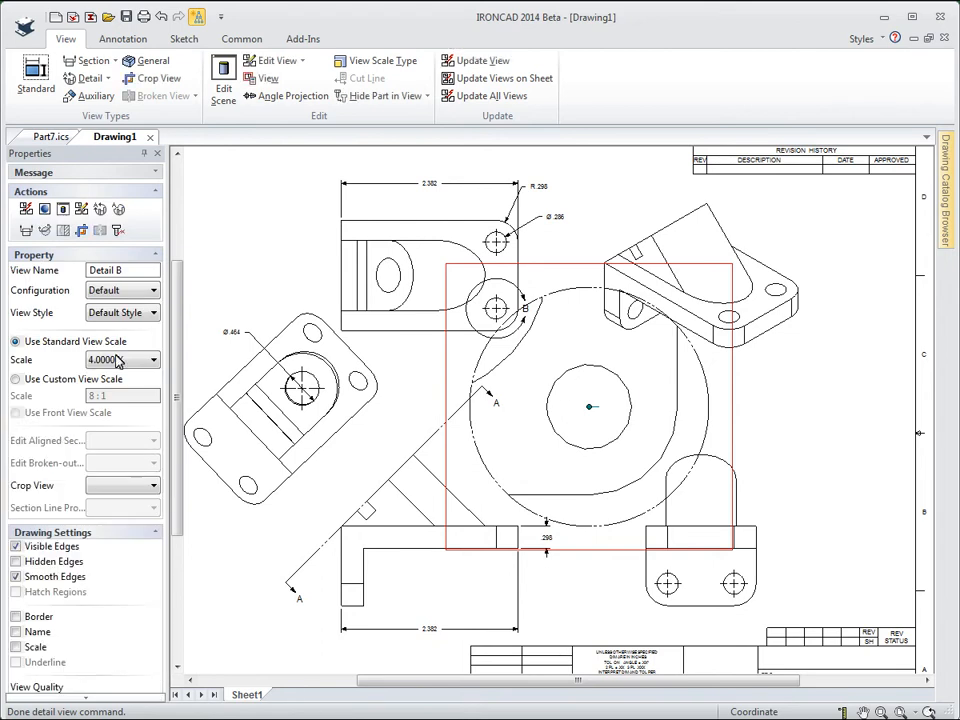
left_click(152, 362)
left_click(124, 381)
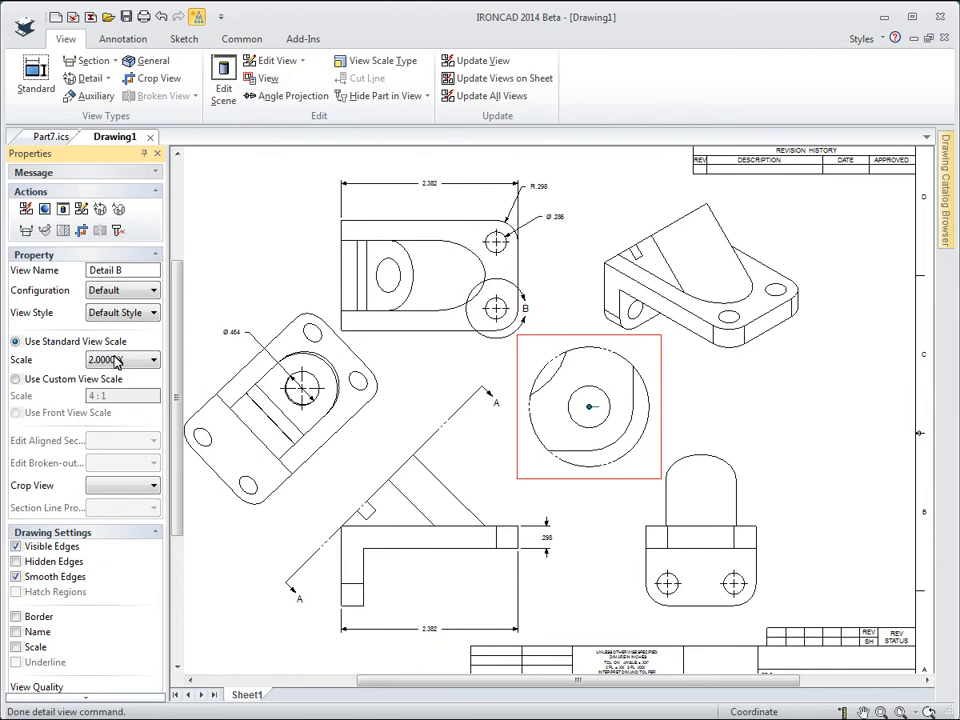
left_click(440, 393)
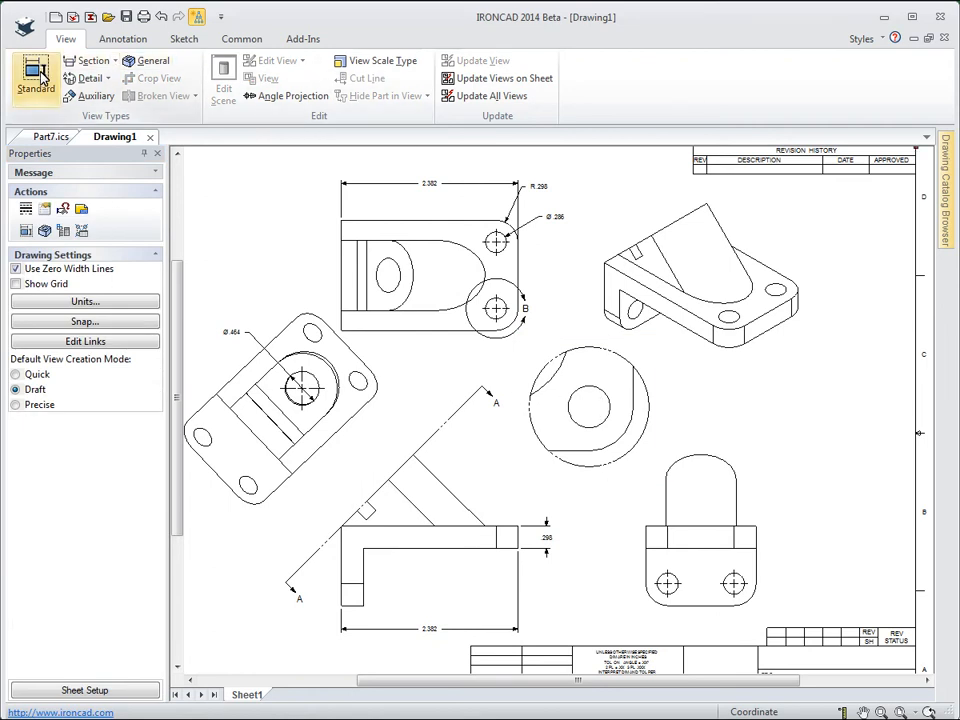
- Dimension the hole's diameter in the detail view, placing the text outside its right edge, and finish dimensioning
left_click(128, 38)
left_click(50, 61)
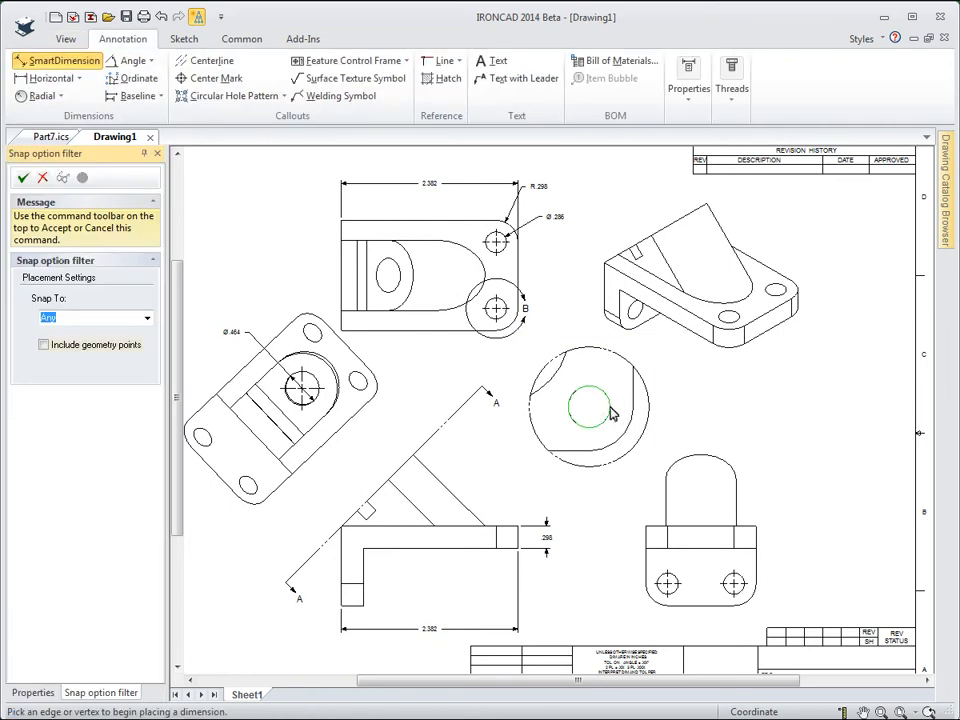
left_click(613, 421)
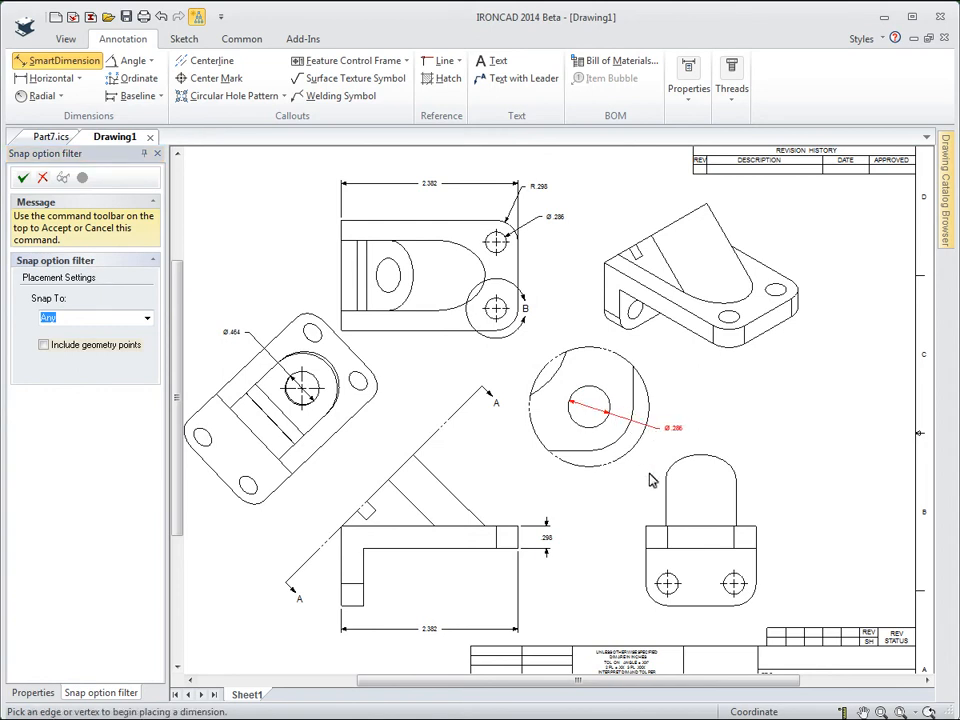
key("Escape")
left_click(580, 408)
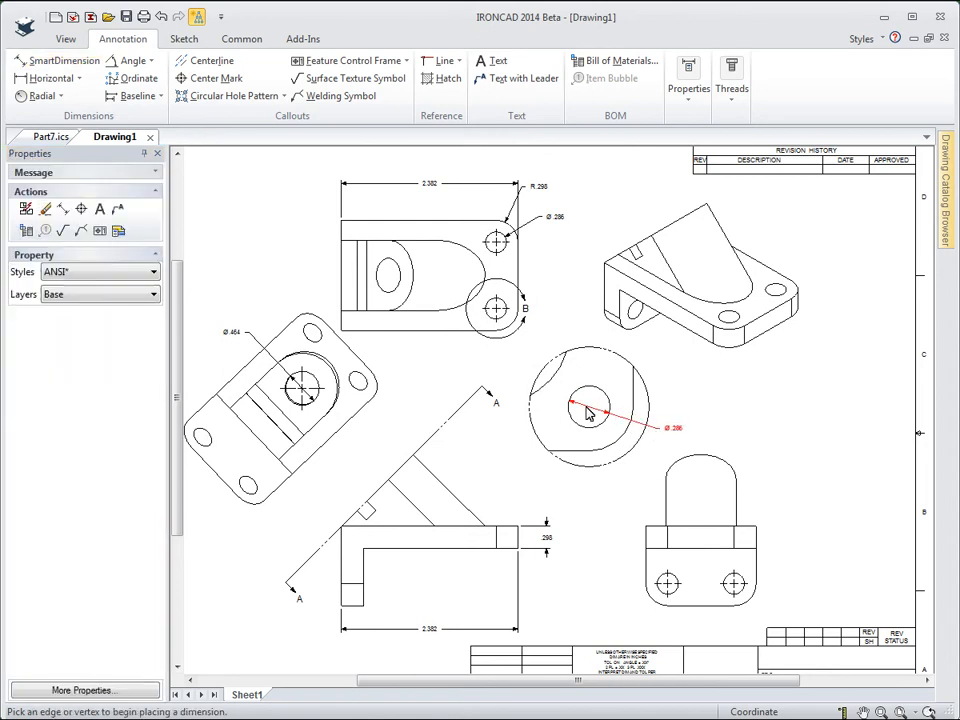
- Display the isometric view with shaded rendering and deselect it
right_click(694, 275)
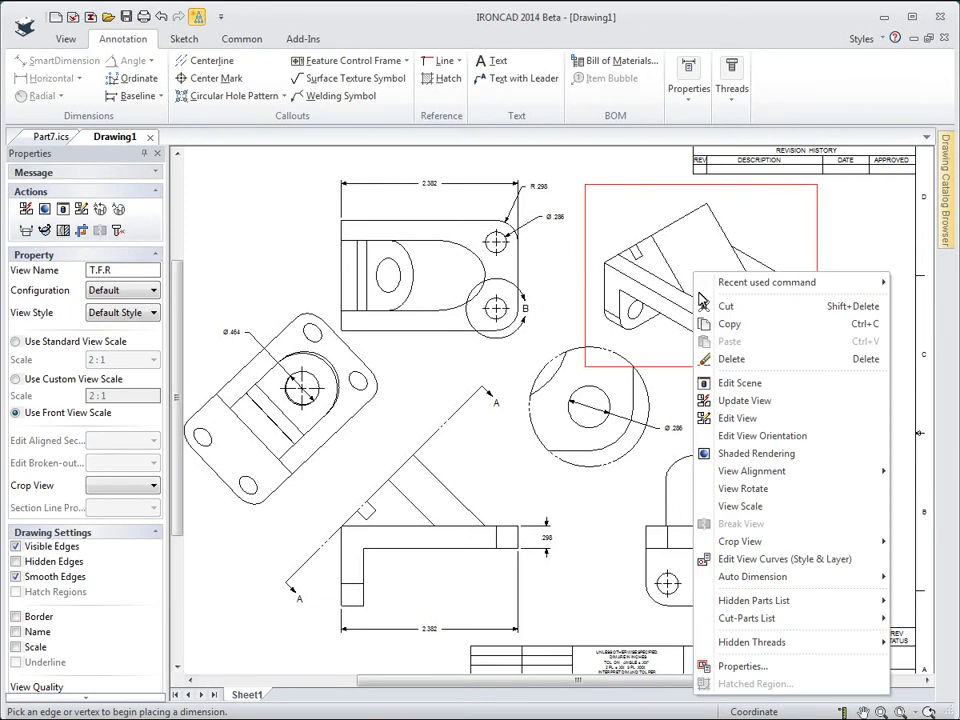
left_click(756, 453)
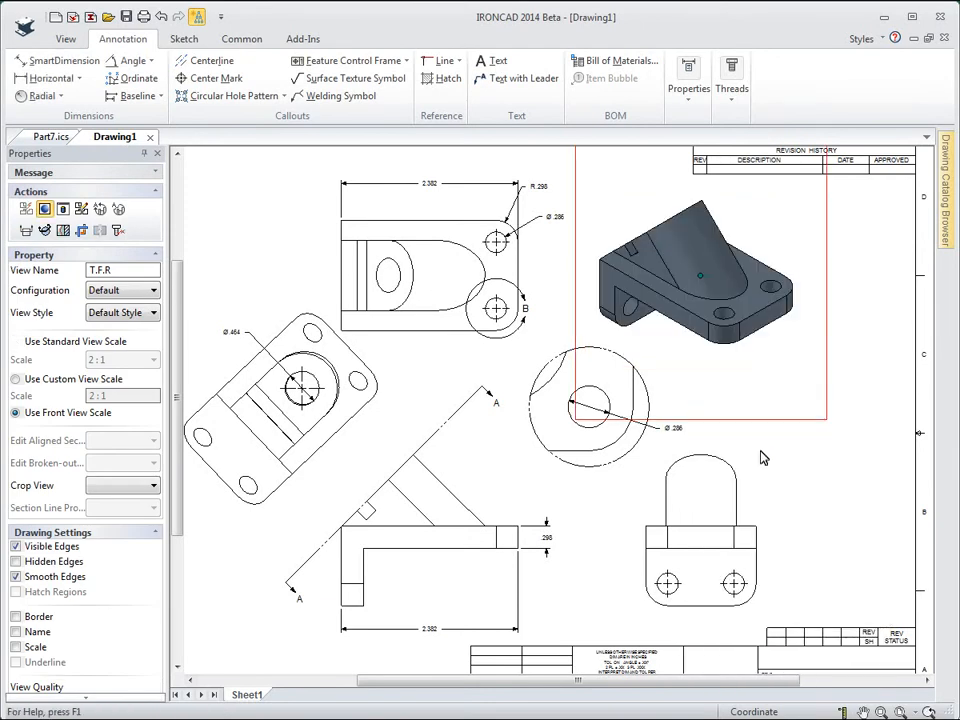
left_click(851, 423)
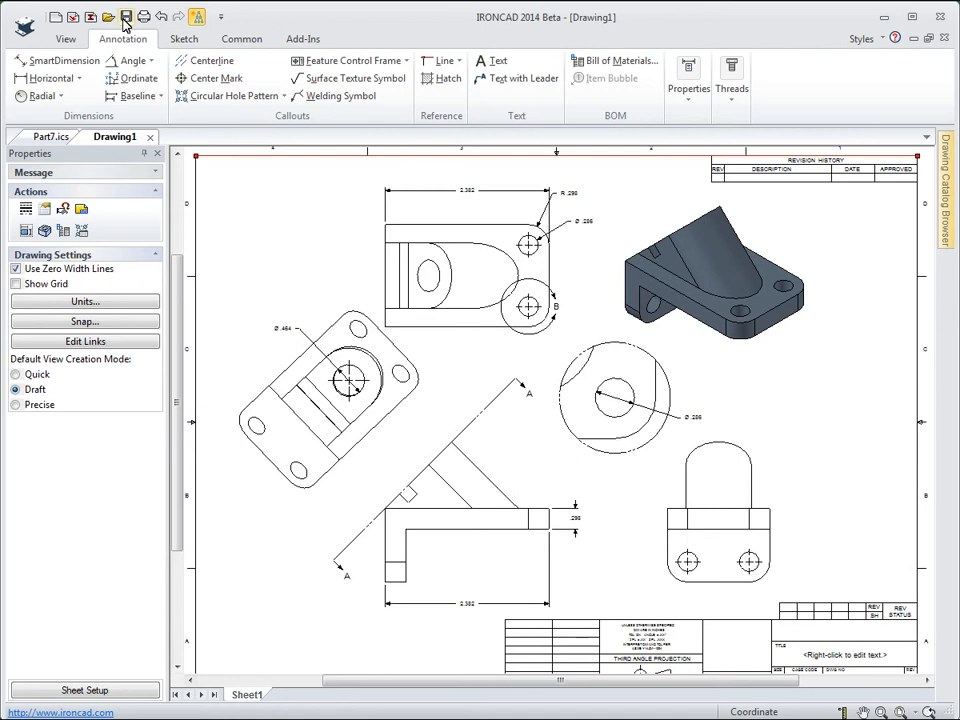
- Create a new CAXA Draft document from the built-in ANSI-C template
left_click(55, 18)
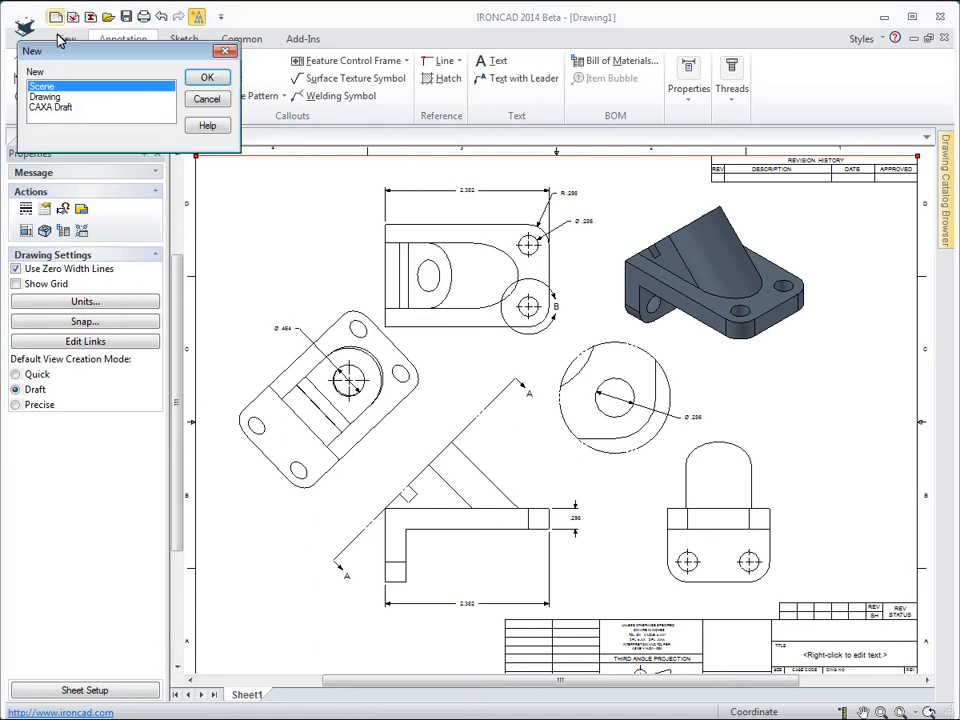
left_click(55, 106)
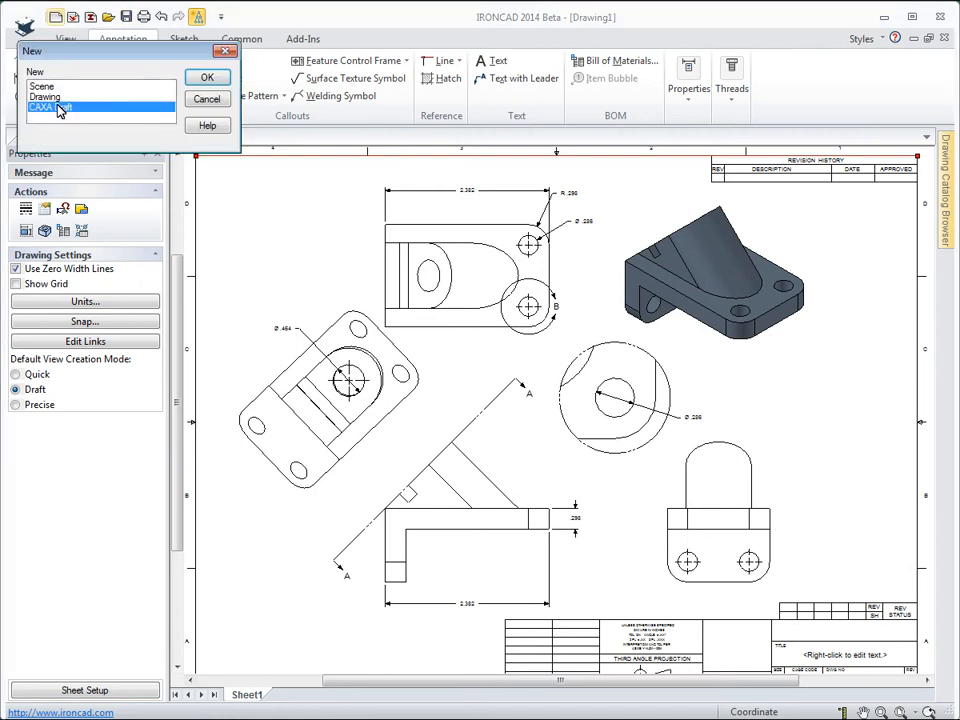
left_click(206, 80)
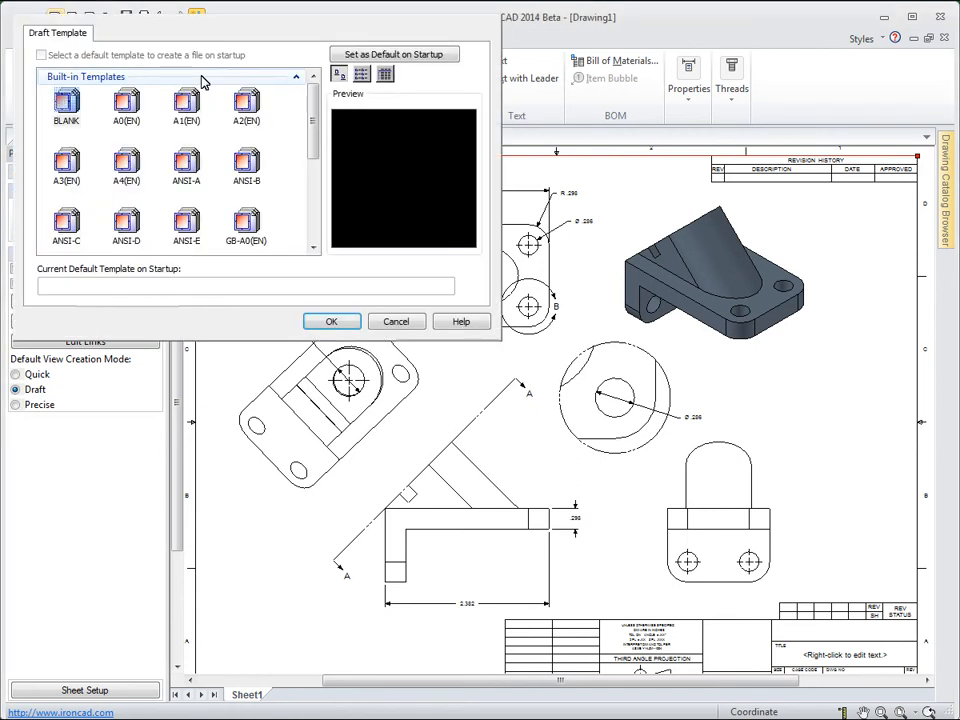
left_click_drag(317, 124, 315, 146)
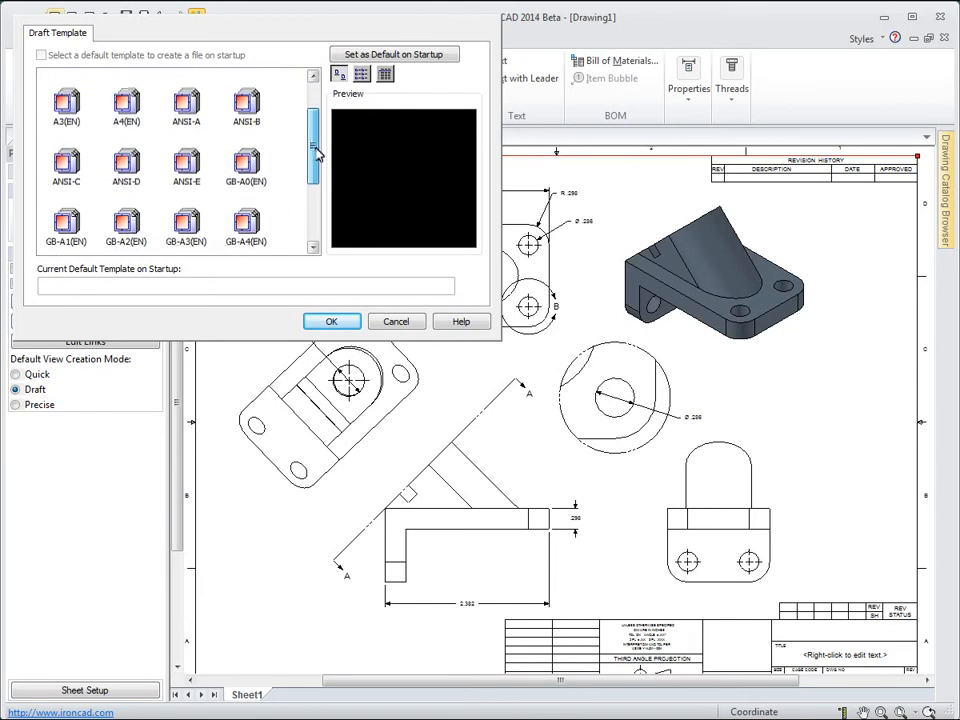
left_click(70, 167)
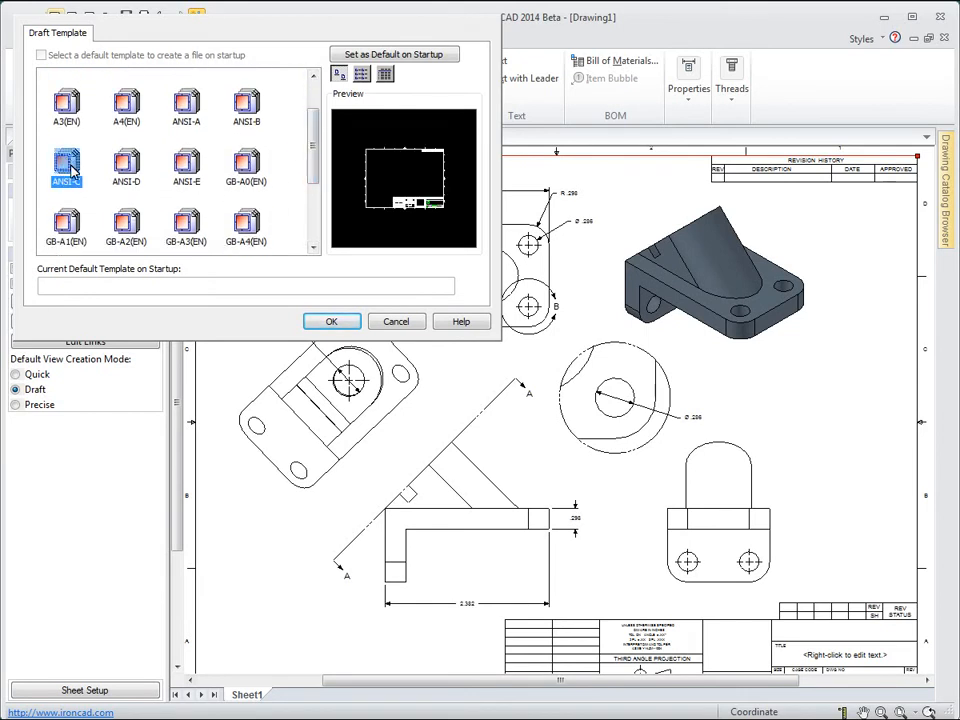
left_click(332, 322)
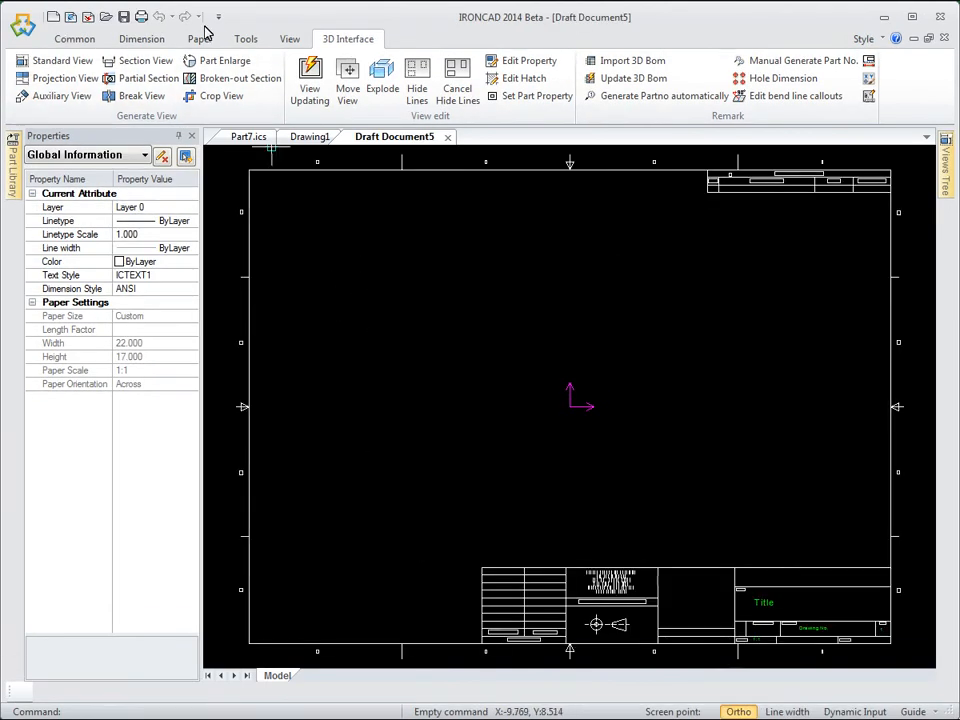
- Start a standard view export of Part7.ics and choose the primary, right, top and isometric views
left_click(72, 61)
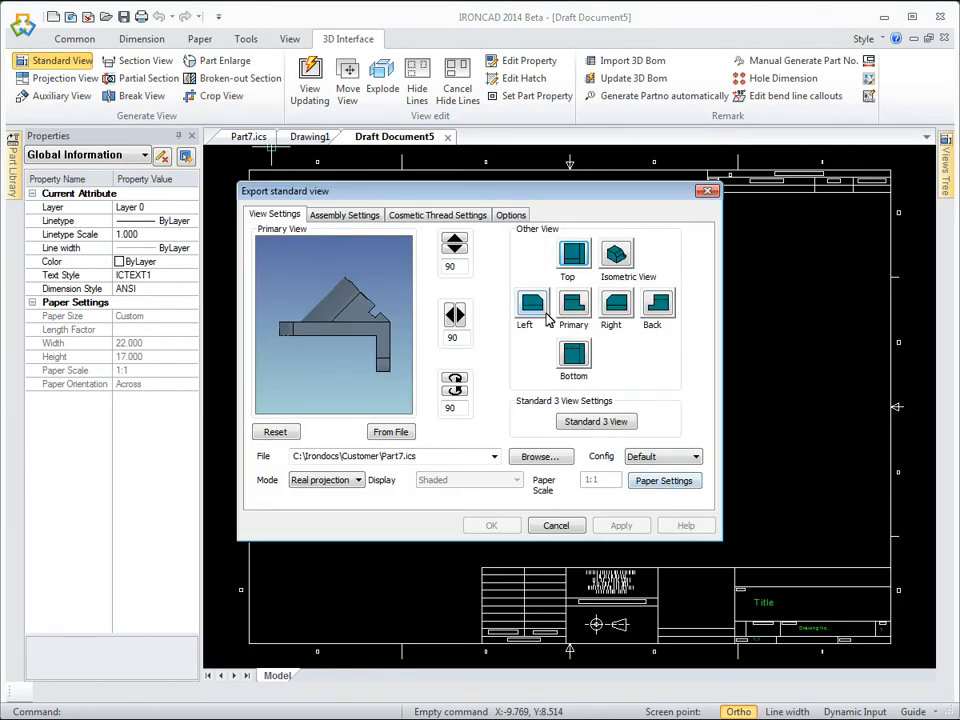
left_click(579, 308)
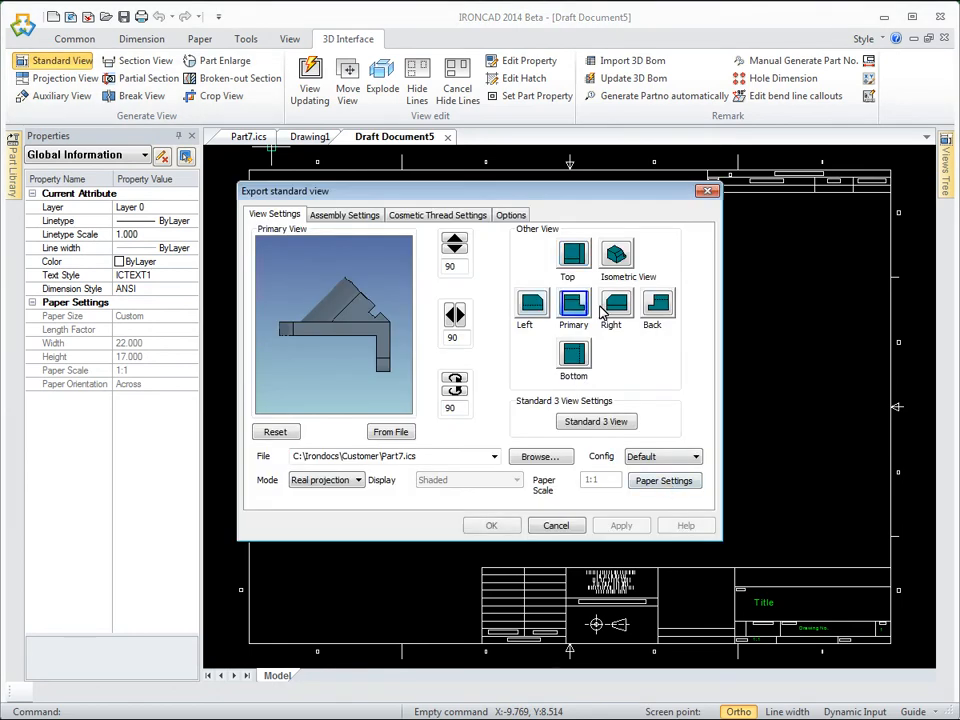
left_click(626, 260)
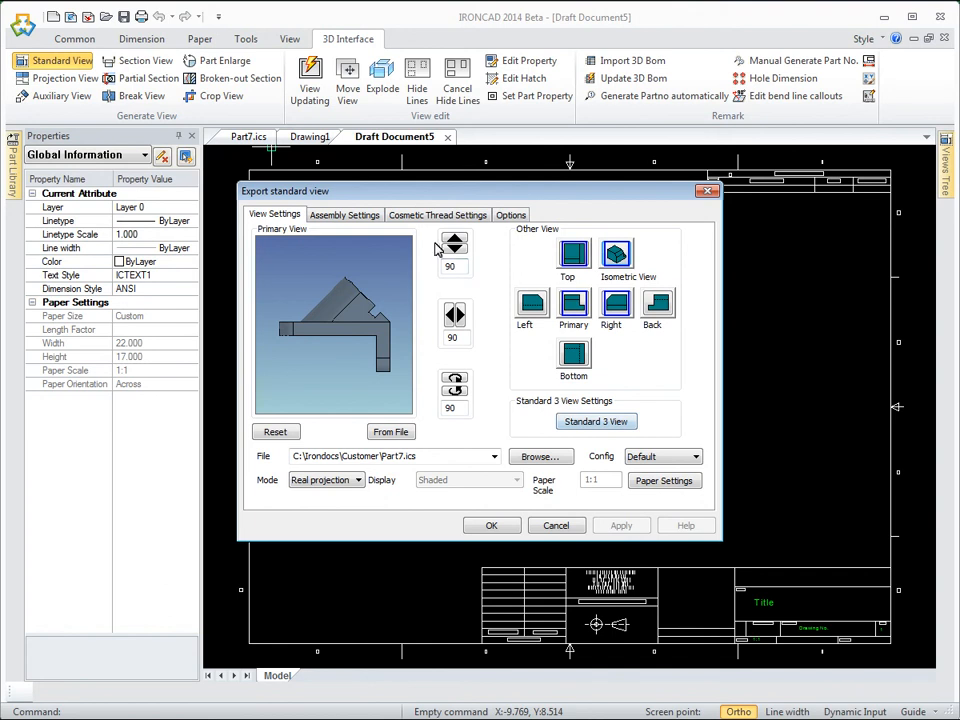
- Set the projection unit to Inch, exclude center lines and center marks from the projection, and accept the export settings
left_click(510, 214)
left_click(555, 434)
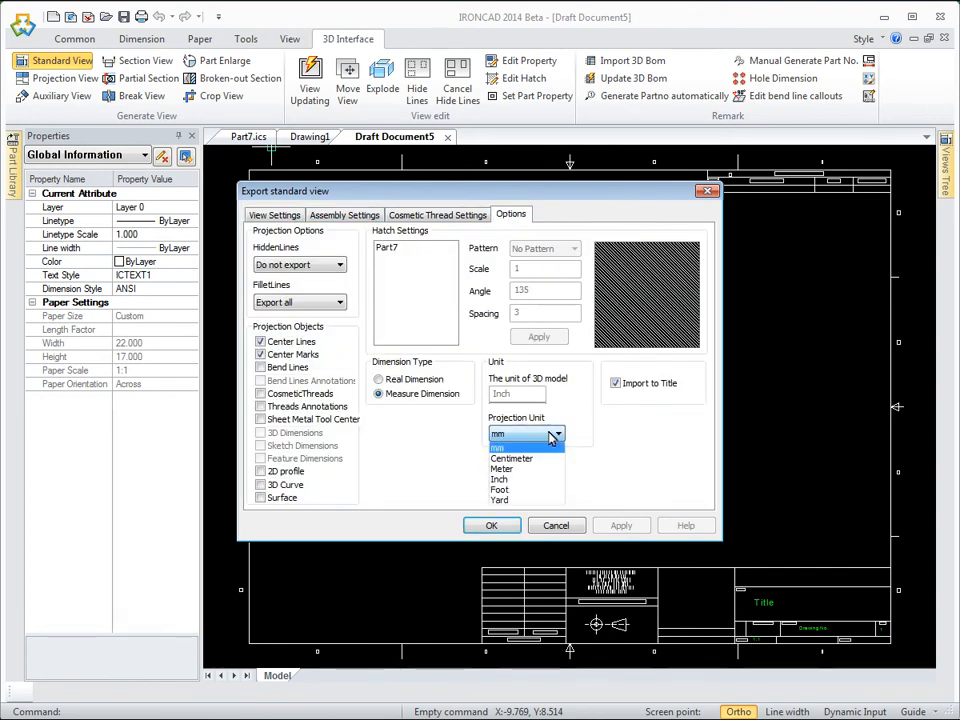
left_click(520, 480)
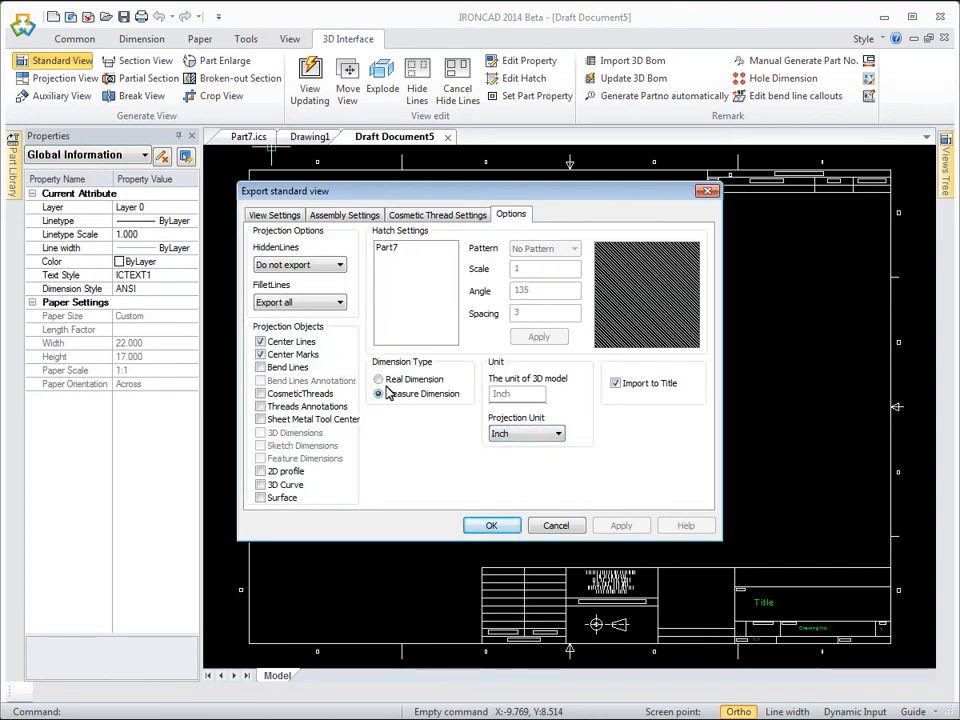
left_click(260, 341)
left_click(260, 355)
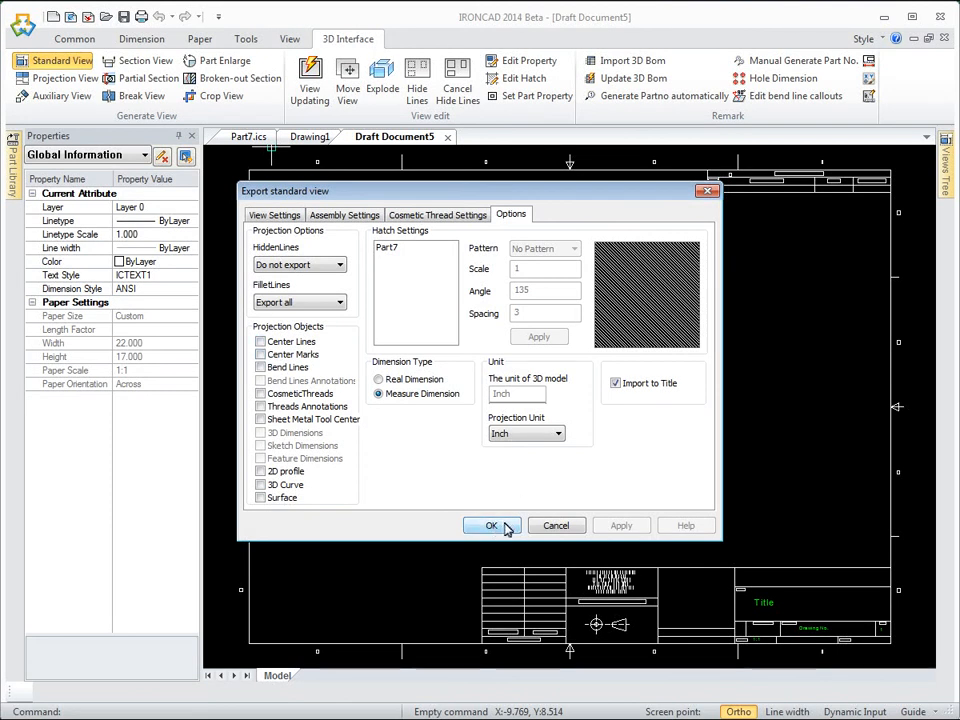
left_click(492, 526)
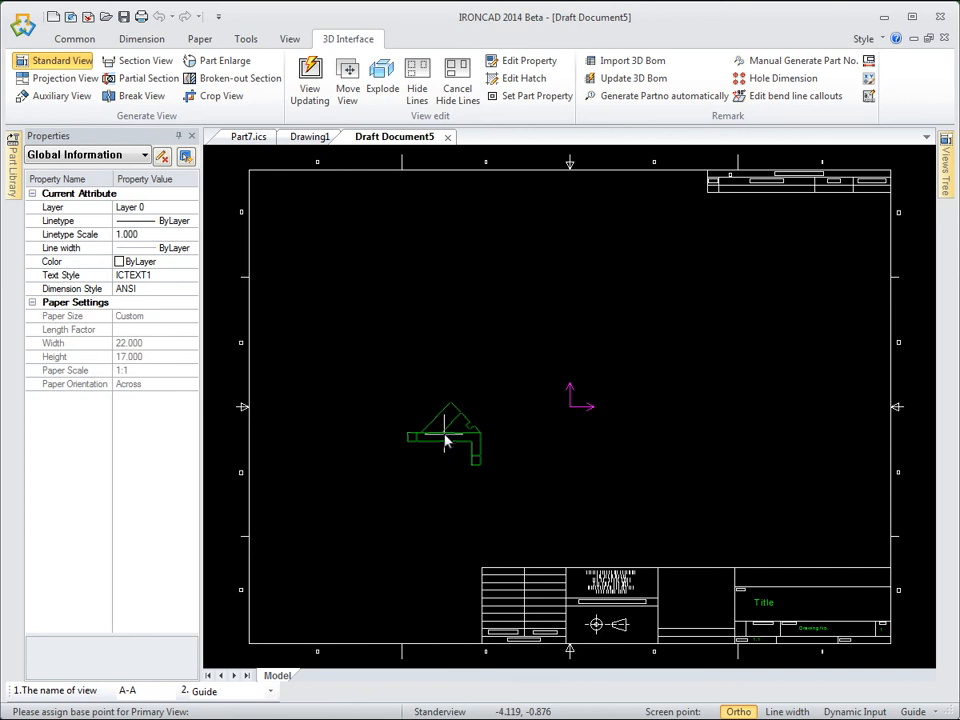
- Place the primary view at lower left of the sheet, the right view beside it, the top view above it and the isometric view at upper right
left_click(446, 441)
left_click(640, 456)
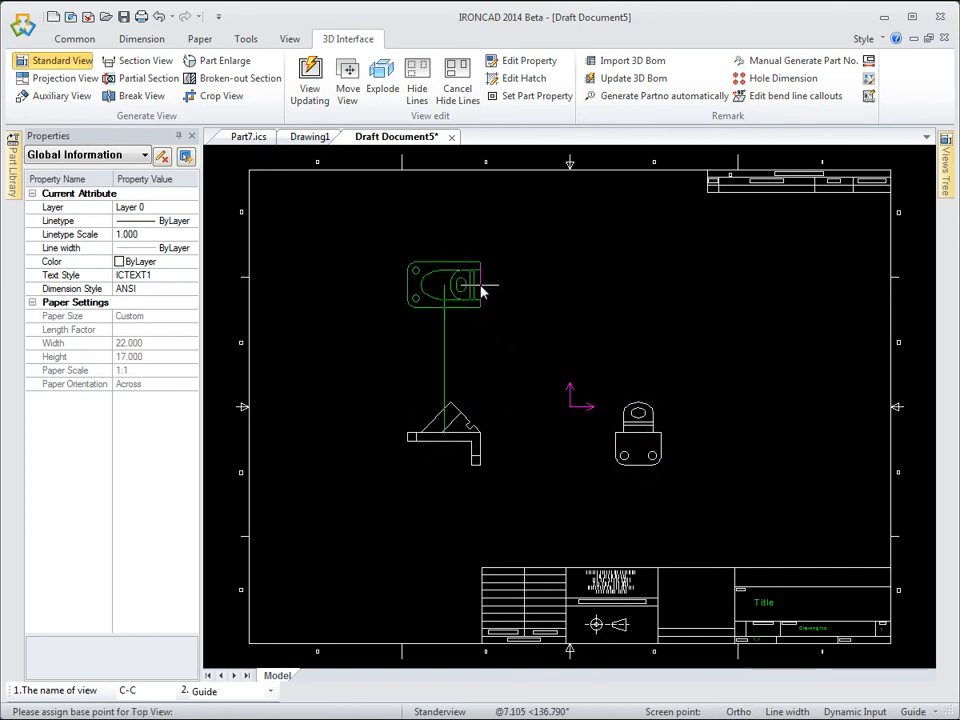
left_click(481, 289)
left_click(626, 281)
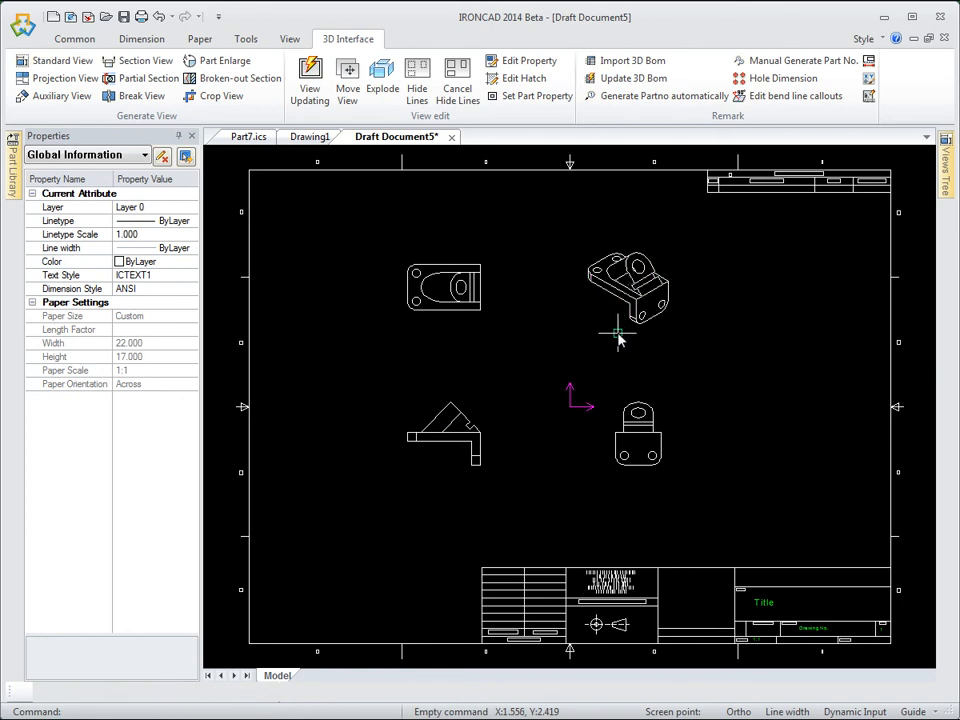
- Dimension the bracket's overall horizontal length in the primary view, placing the dimension below the view
scroll(606, 358, "up", 3)
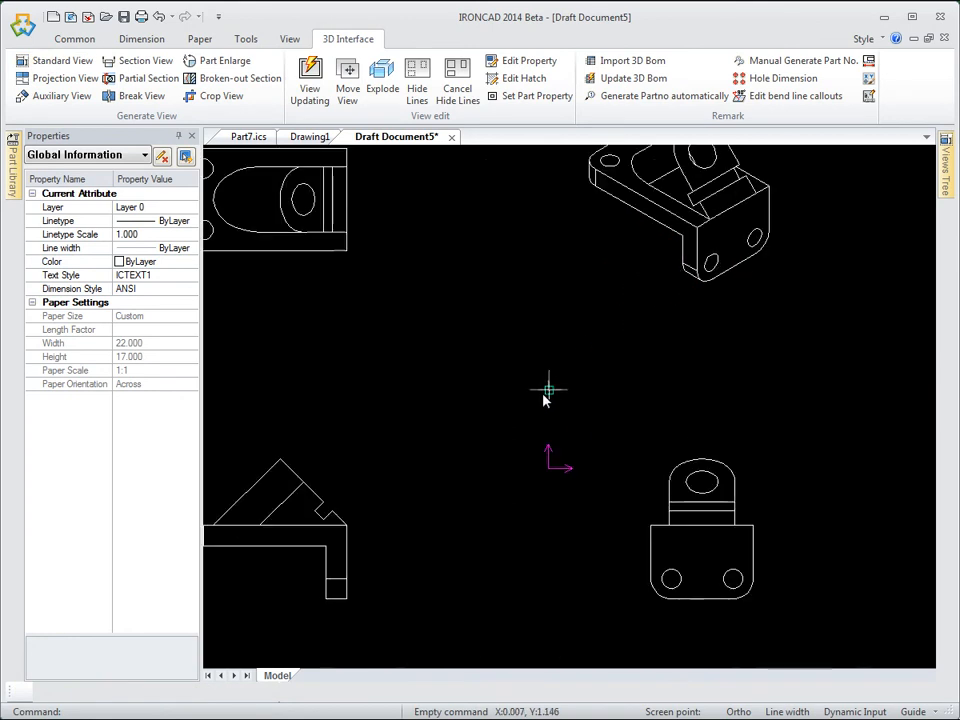
mouse_move(545, 398)
middle_mouse_down()
mouse_move(690, 424)
mouse_move(739, 413)
middle_mouse_up()
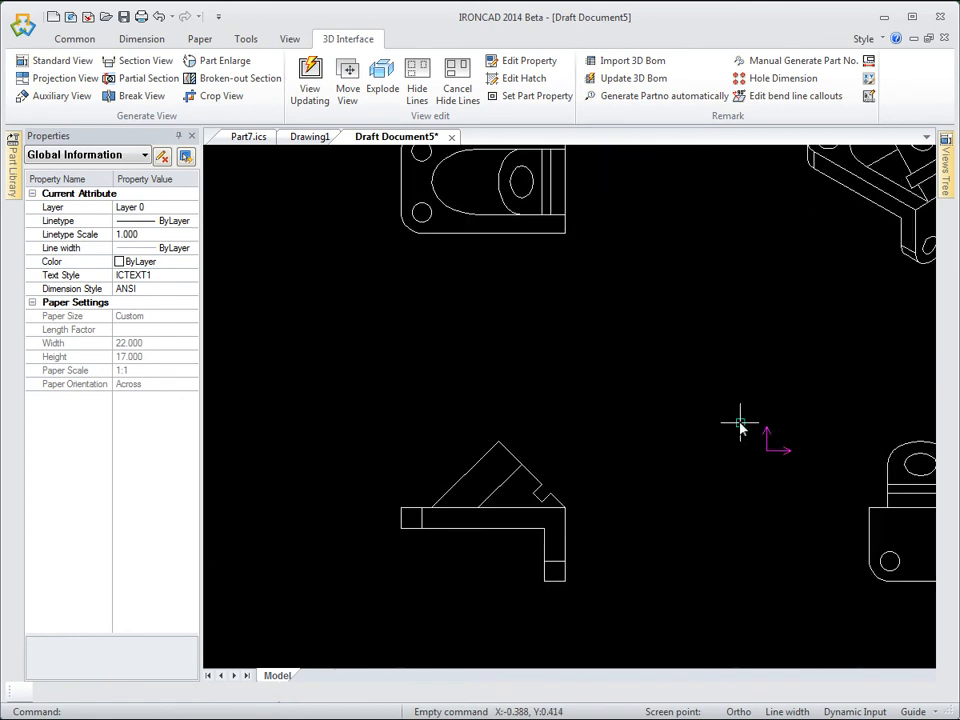
left_click(142, 39)
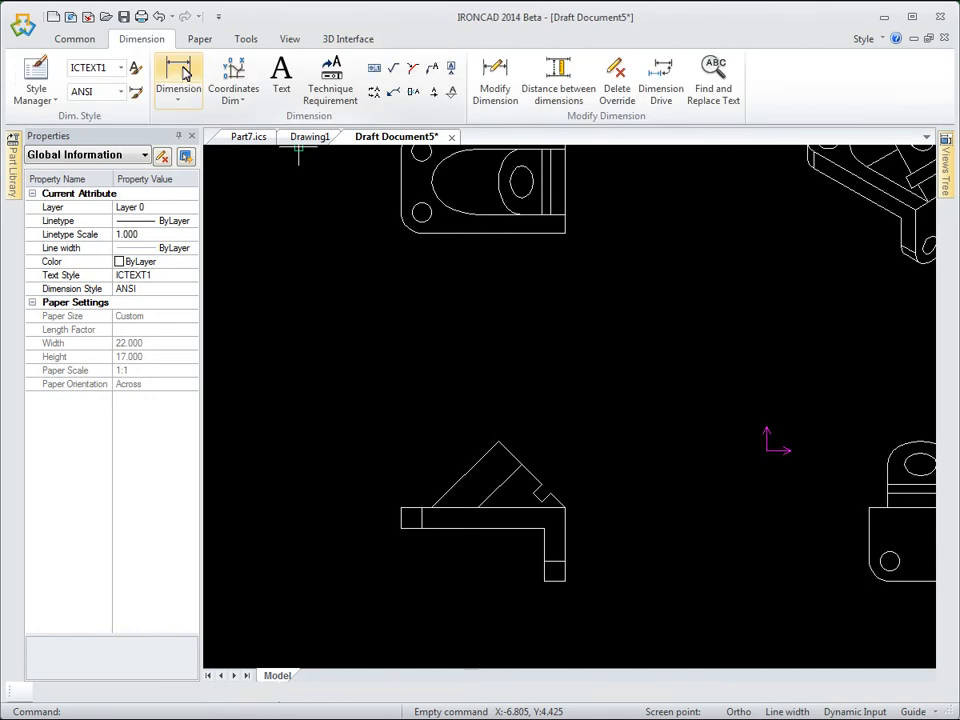
left_click(175, 80)
left_click(566, 581)
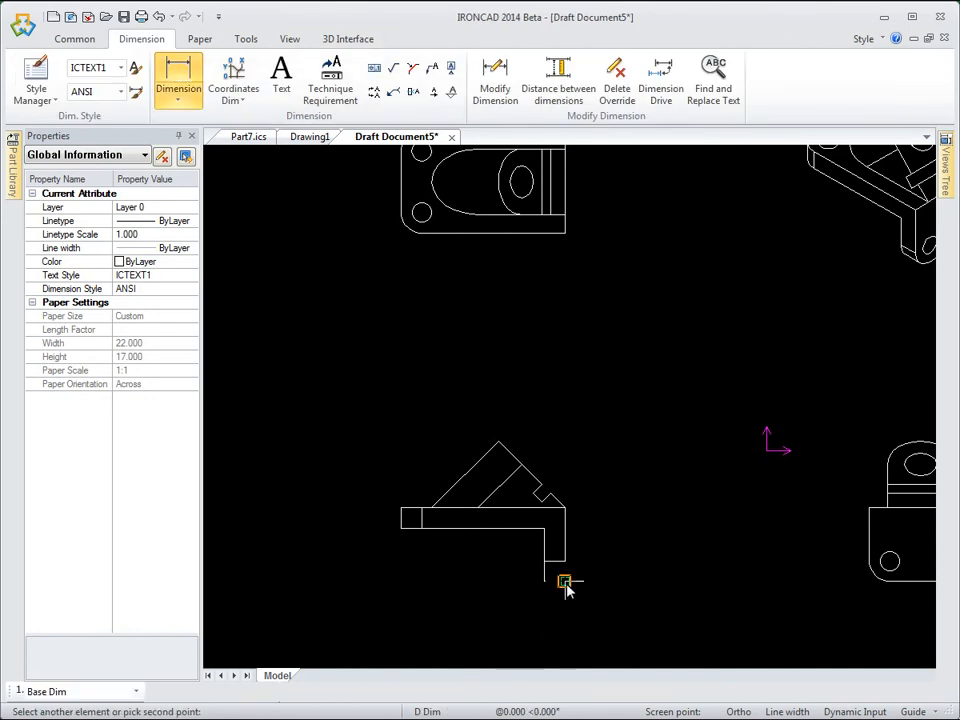
left_click(402, 530)
left_click(471, 624)
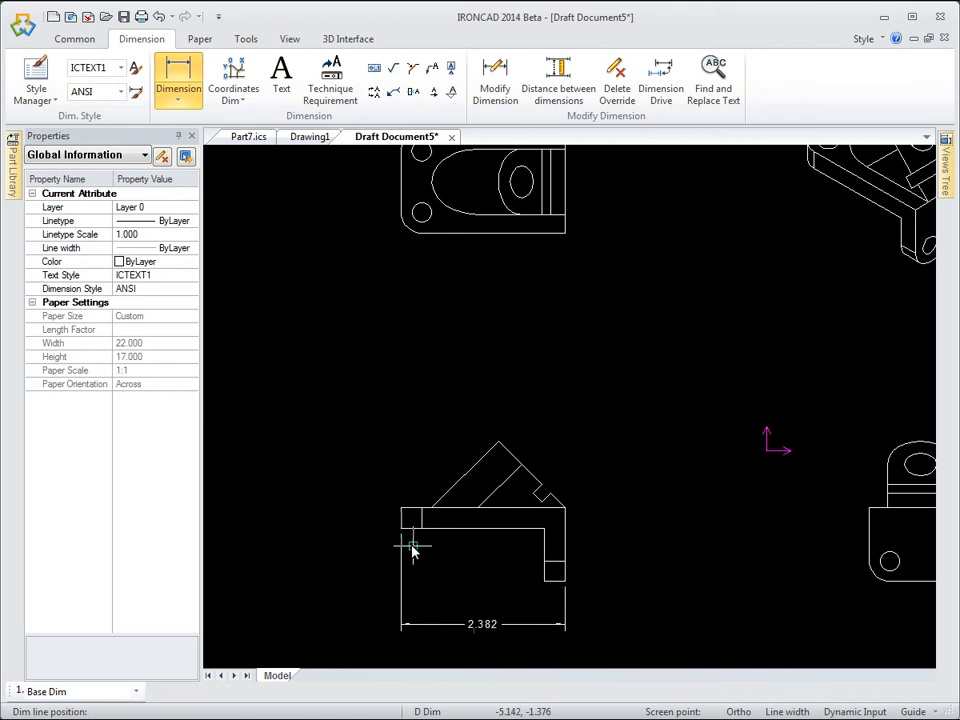
- Dimension the thickness of the base plate at its left end in the primary view, placing the dimension left of the view
left_click(400, 508)
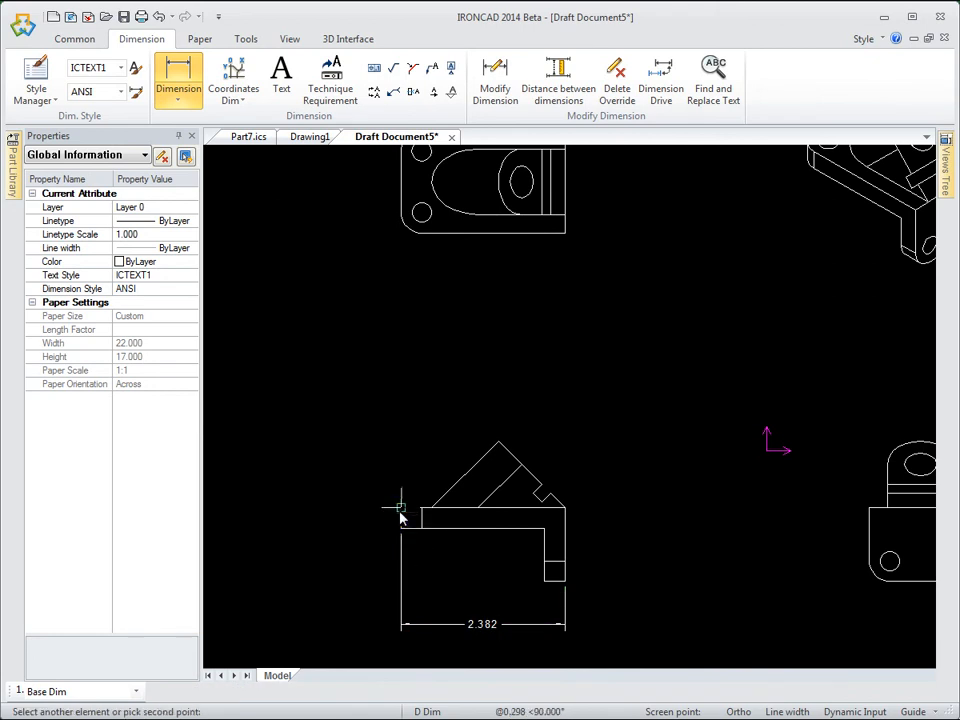
left_click(401, 529)
left_click(336, 535)
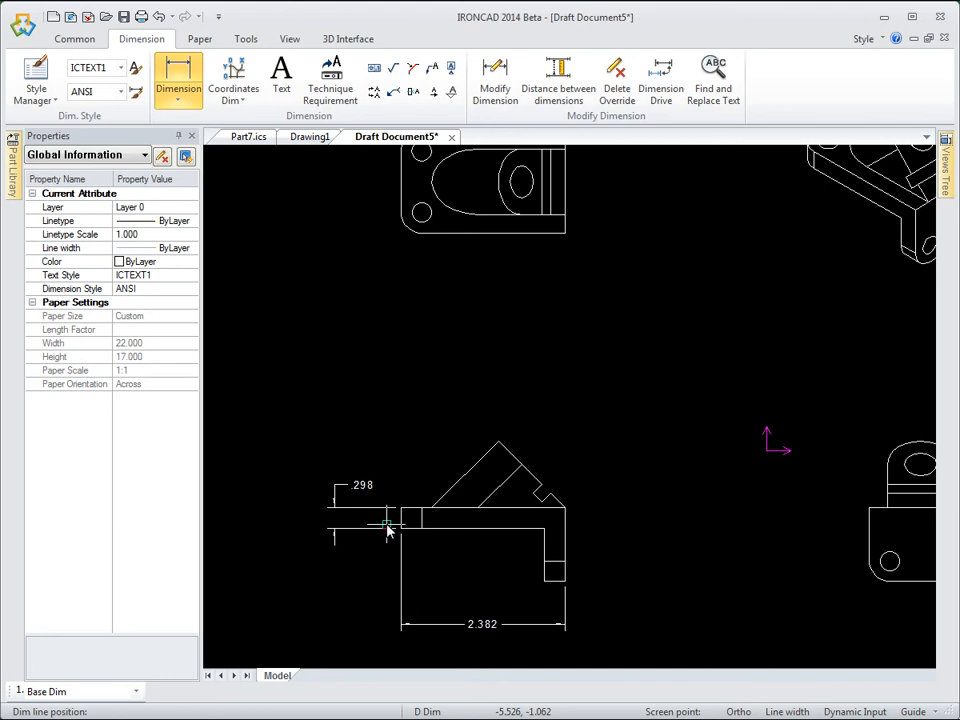
left_click(523, 461)
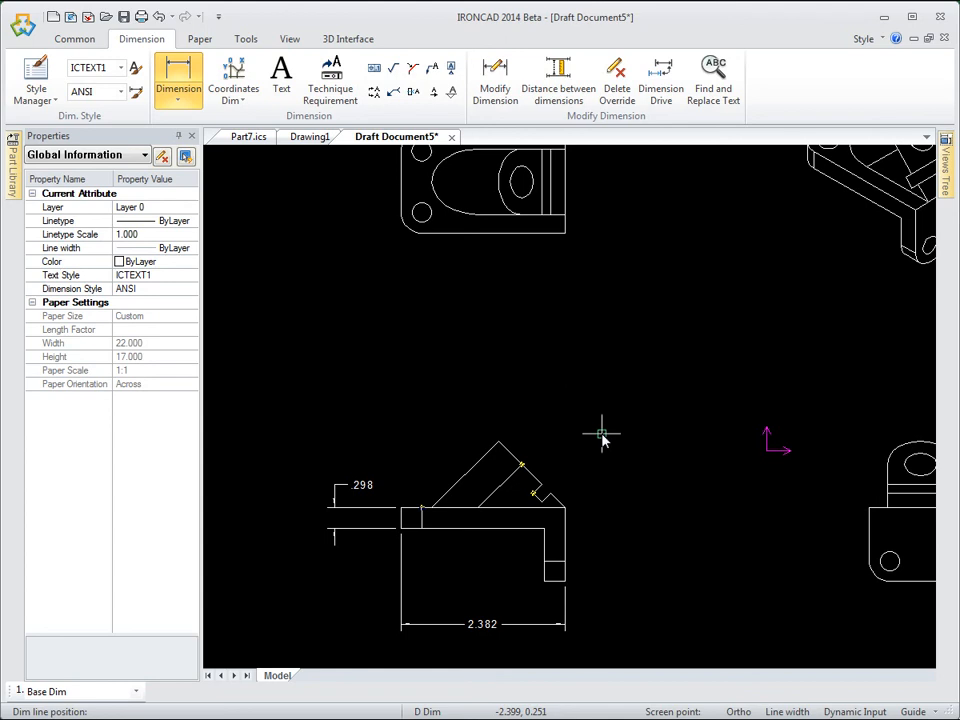
- Dimension the plate's full width along the right edge of the top view, placing the dimension right of the view
left_click(74, 38)
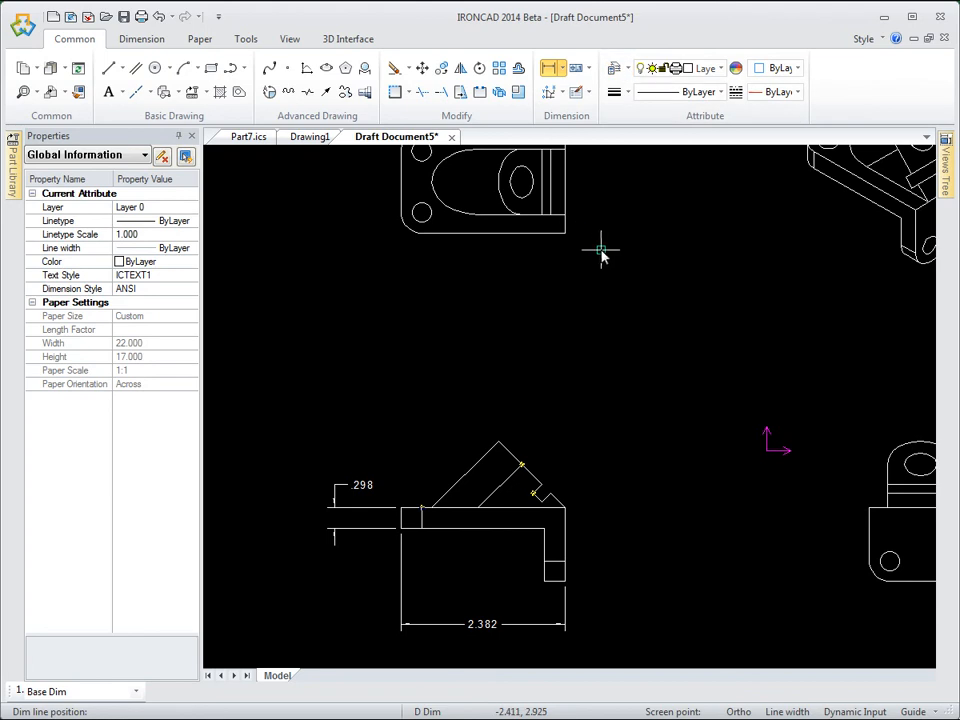
scroll(615, 298, "down", 3)
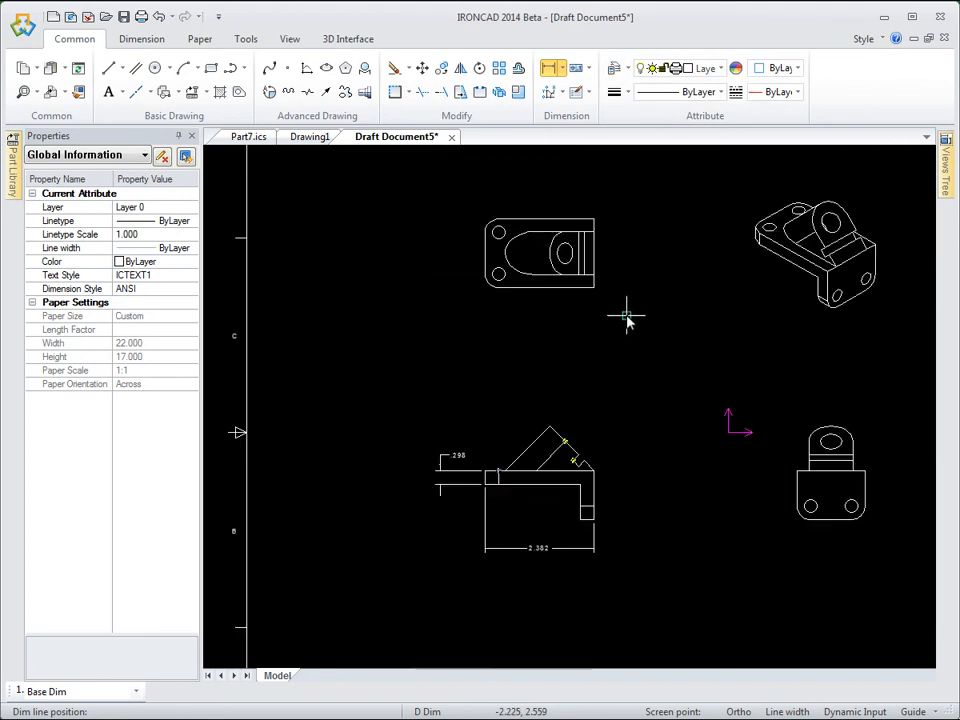
mouse_move(630, 321)
middle_mouse_down()
mouse_move(615, 377)
mouse_move(574, 364)
middle_mouse_up()
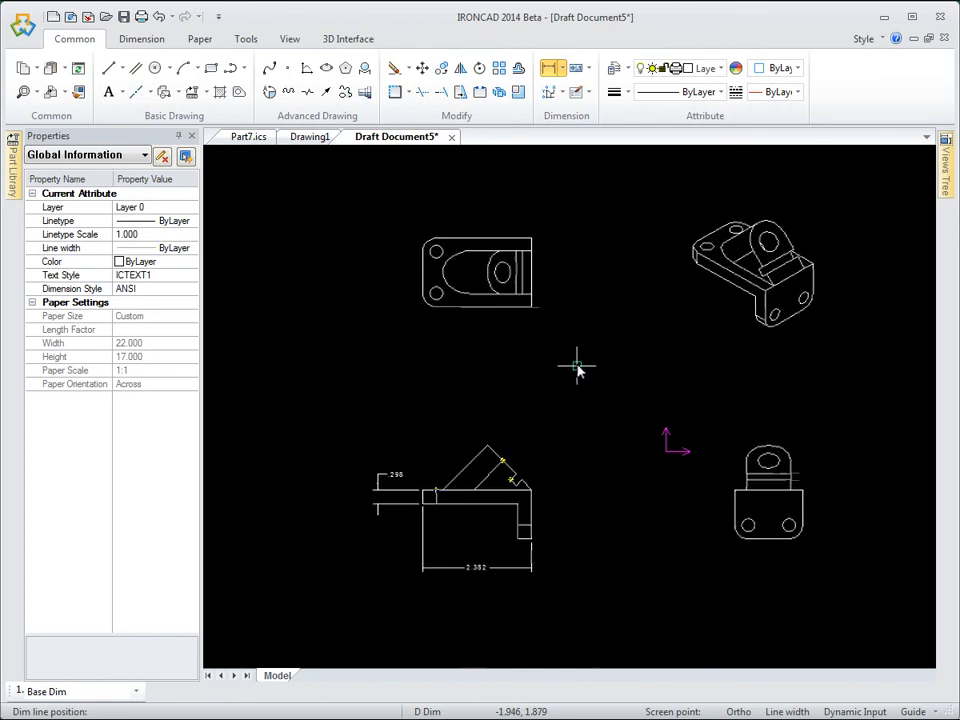
left_click(531, 302)
left_click(536, 237)
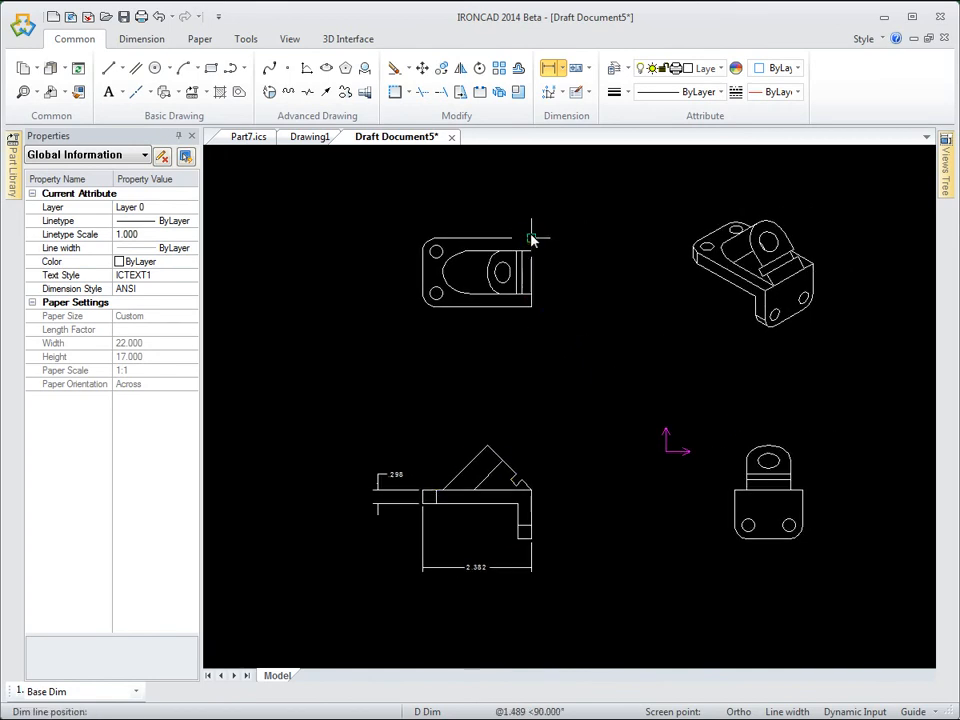
left_click(583, 268)
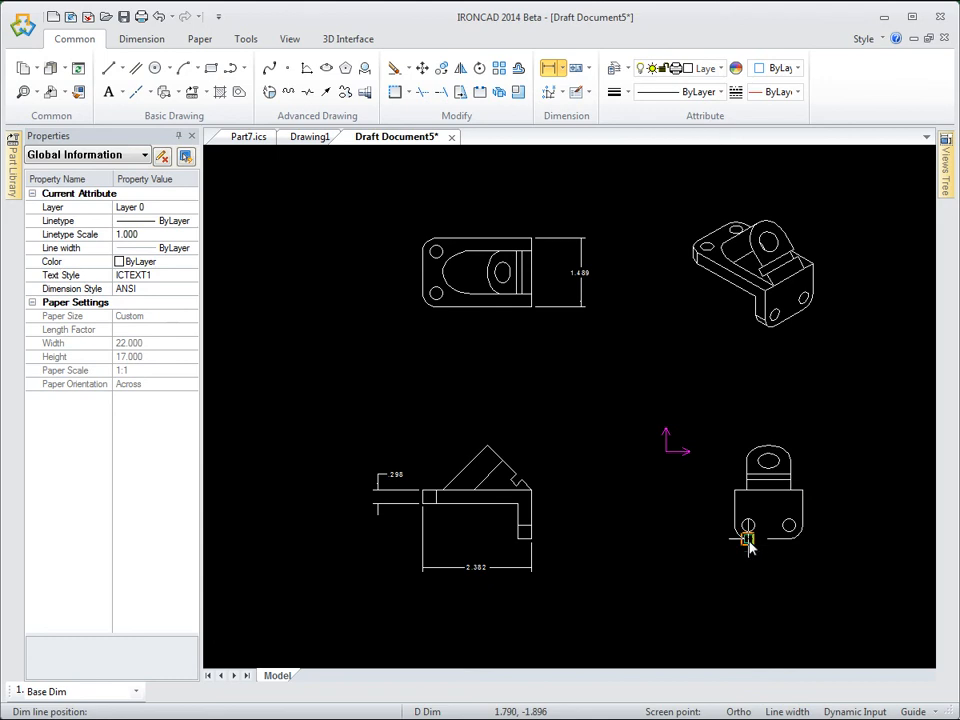